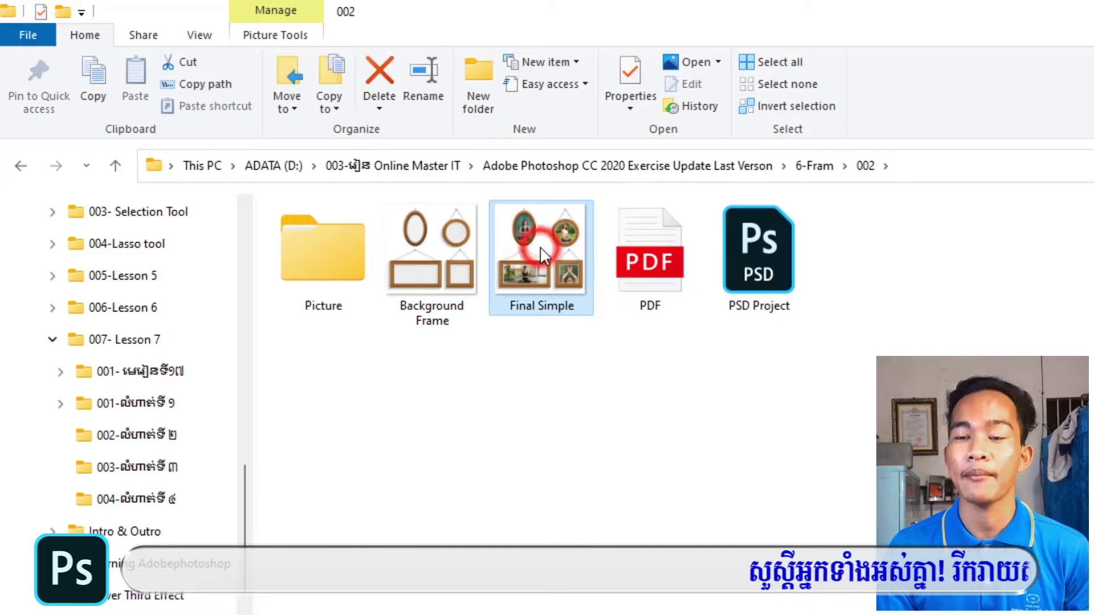
Step: Preview the Final Simple image from the 002 exercise folder, and close the preview
double_click(539, 247)
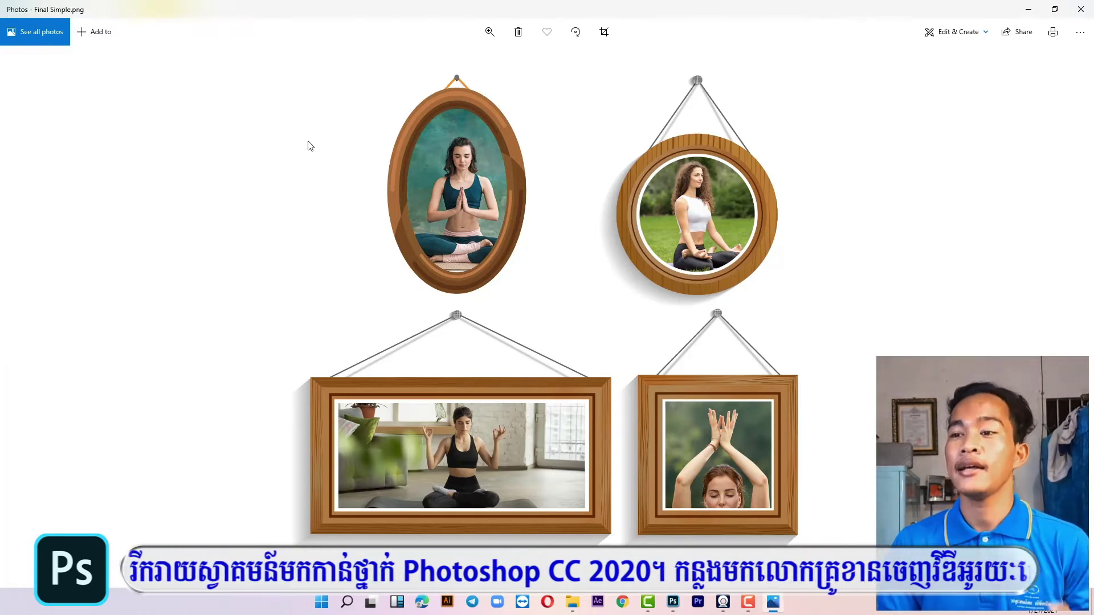
left_click(1080, 9)
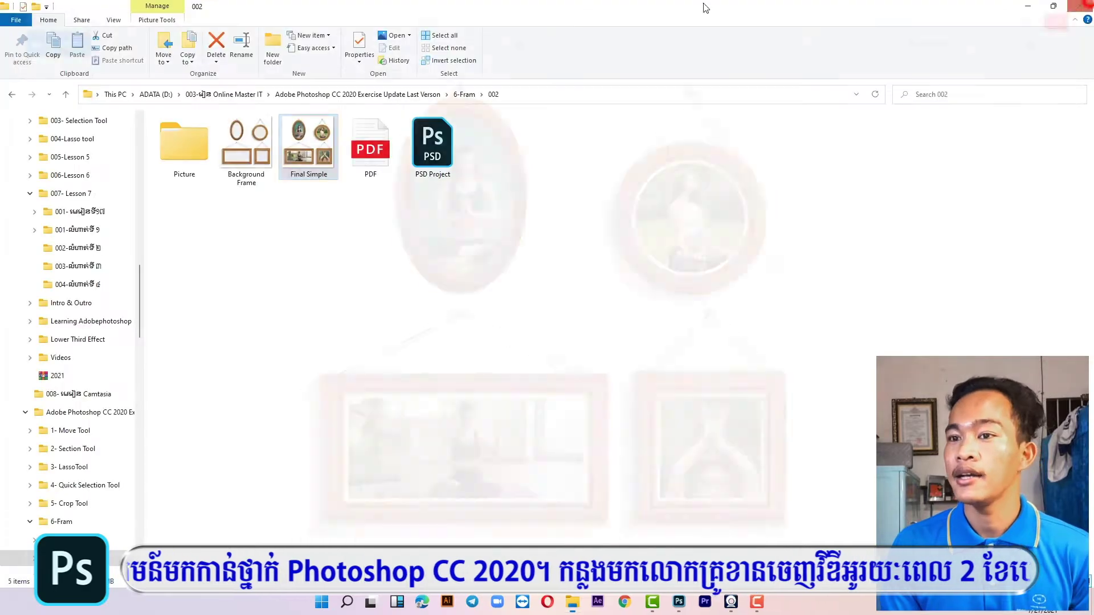
left_click(11, 95)
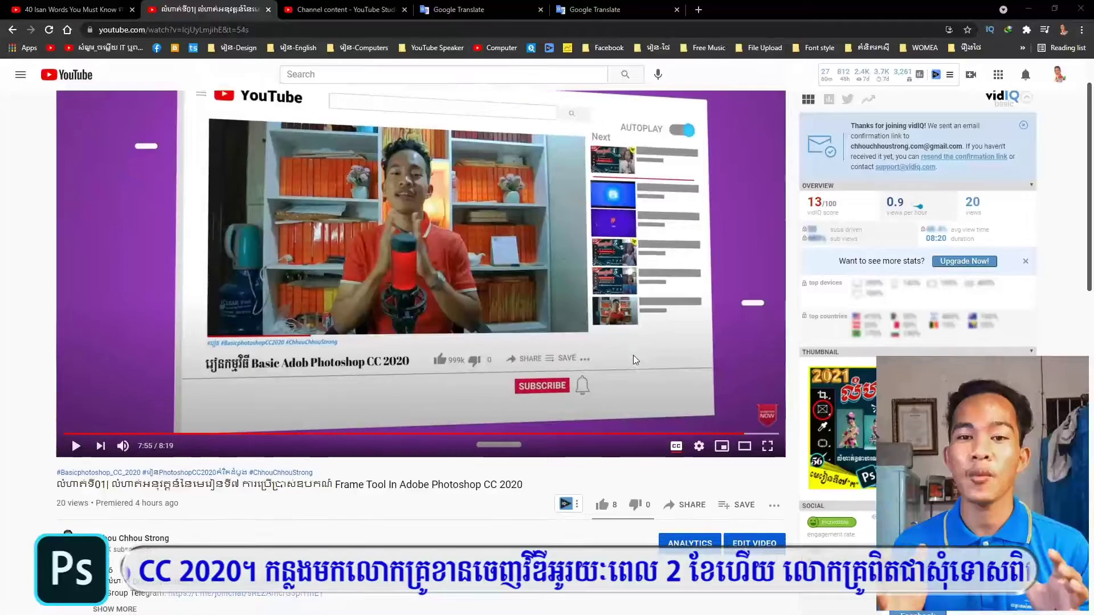
Step: Expand the YouTube lesson video's description and highlight the exercise download link
scroll(634, 354, "down", 4)
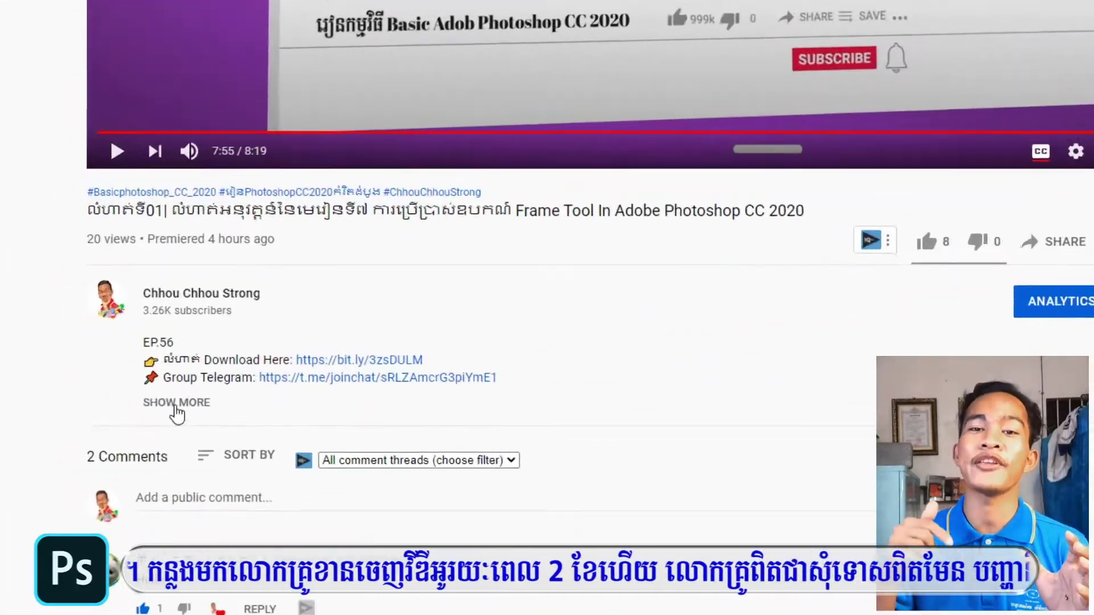
left_click(115, 381)
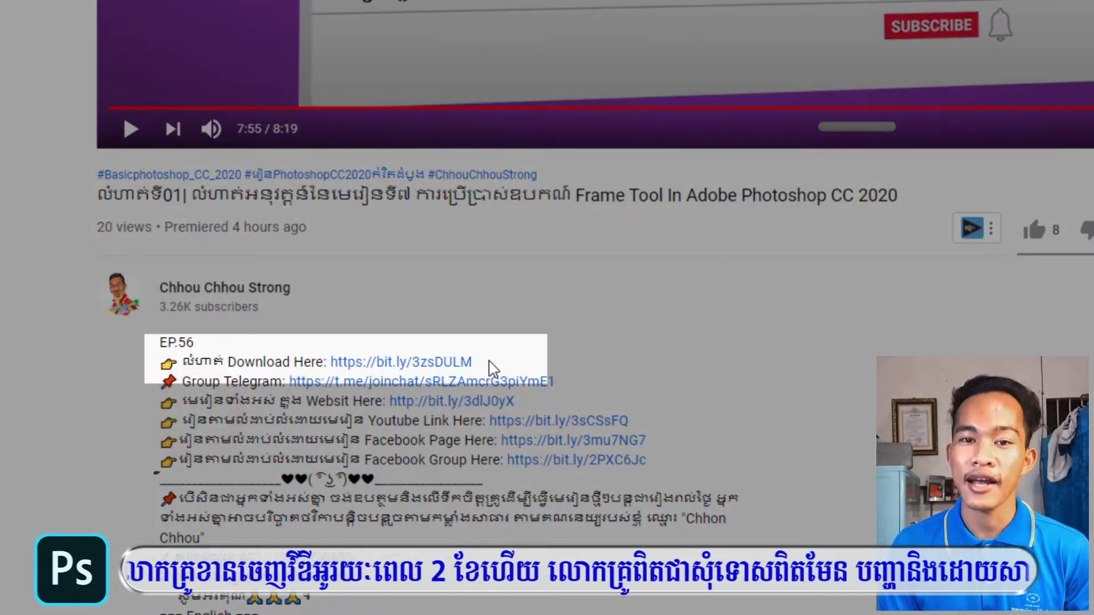
left_click_drag(489, 365, 176, 360)
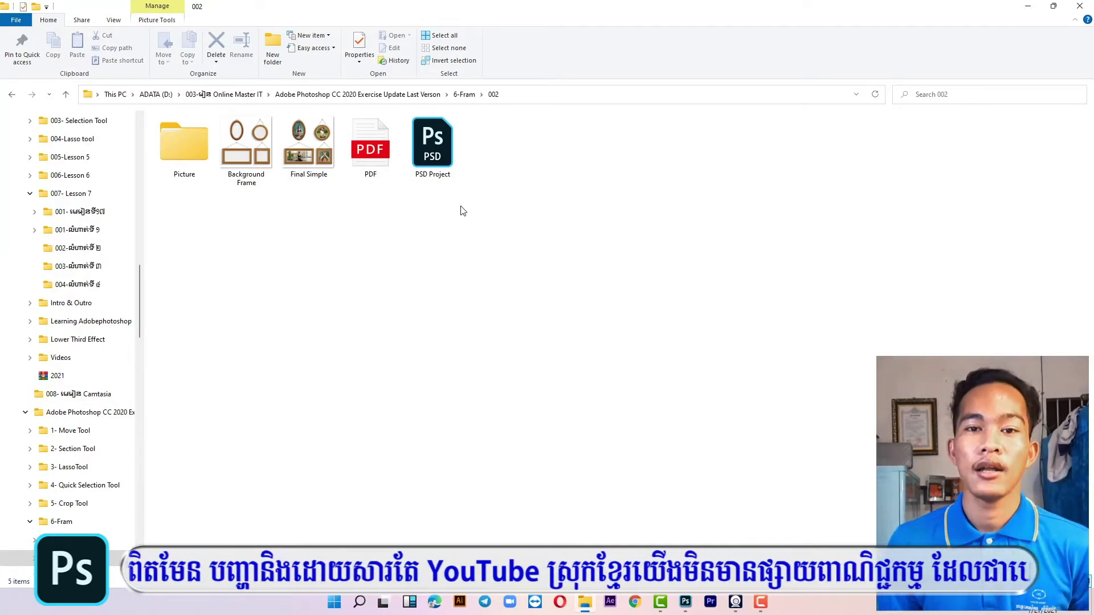
Step: Bring Final Simple.png and Background Frame.png from the 002 folder into Photoshop as separate documents, fitting the frame image to view
left_click_drag(535, 6, 337, 76)
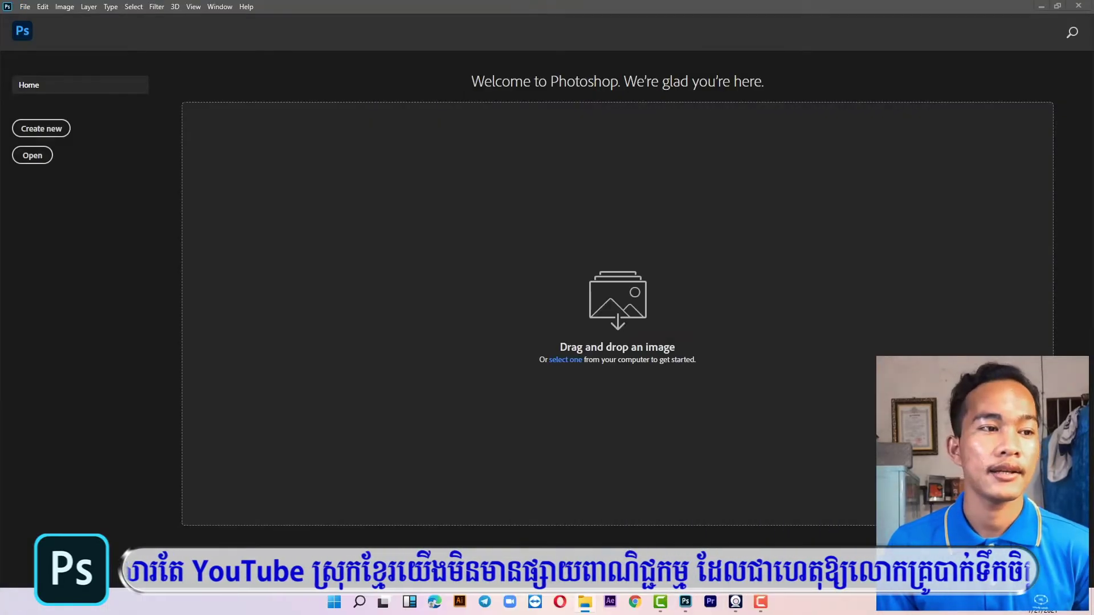
left_click_drag(324, 195, 388, 127)
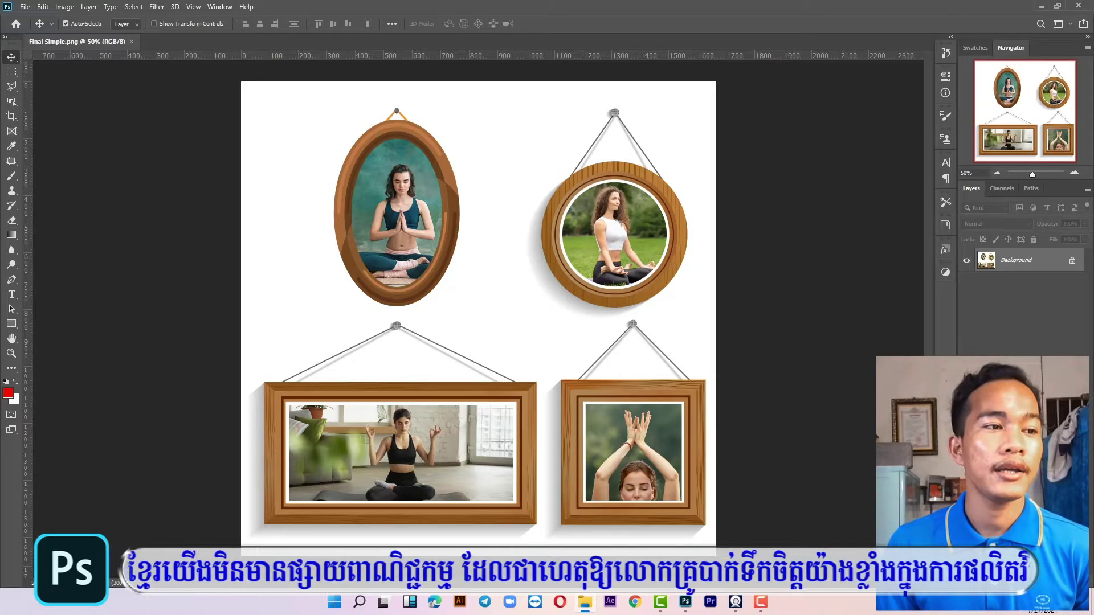
left_click_drag(332, 93, 336, 42)
key("ctrl+0")
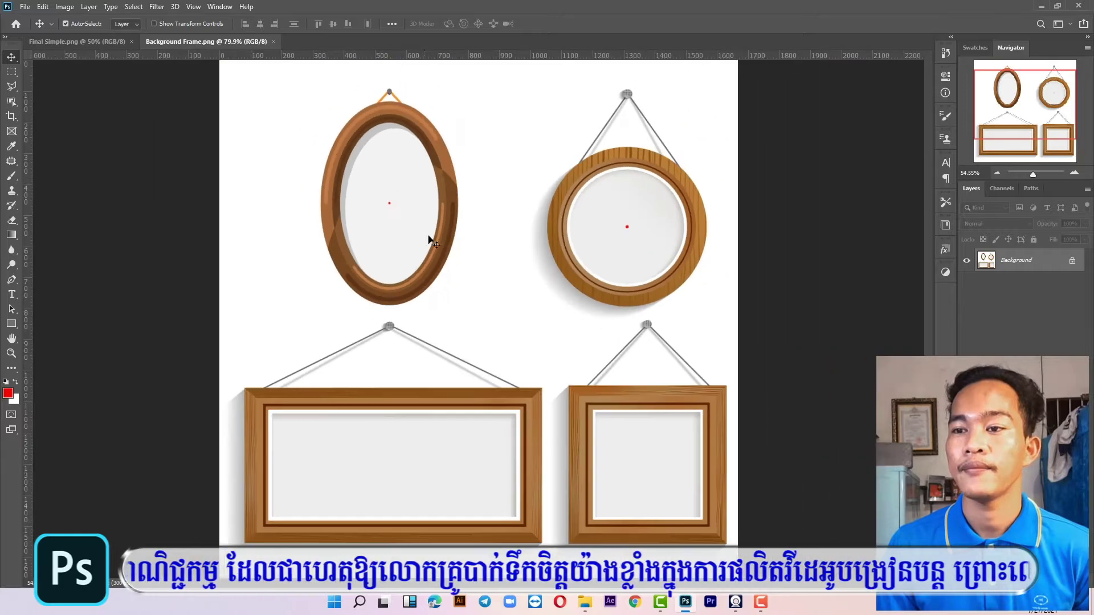
Step: Switch to File Explorer to look over the contents of the Picture folder, and return to Photoshop
key("alt+Tab")
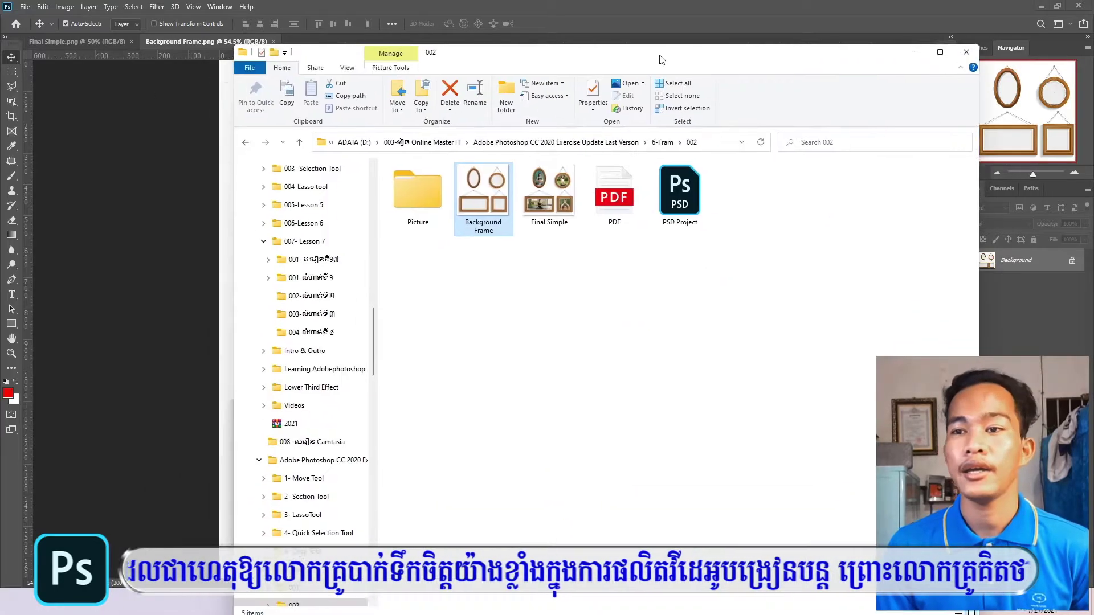
double_click(414, 189)
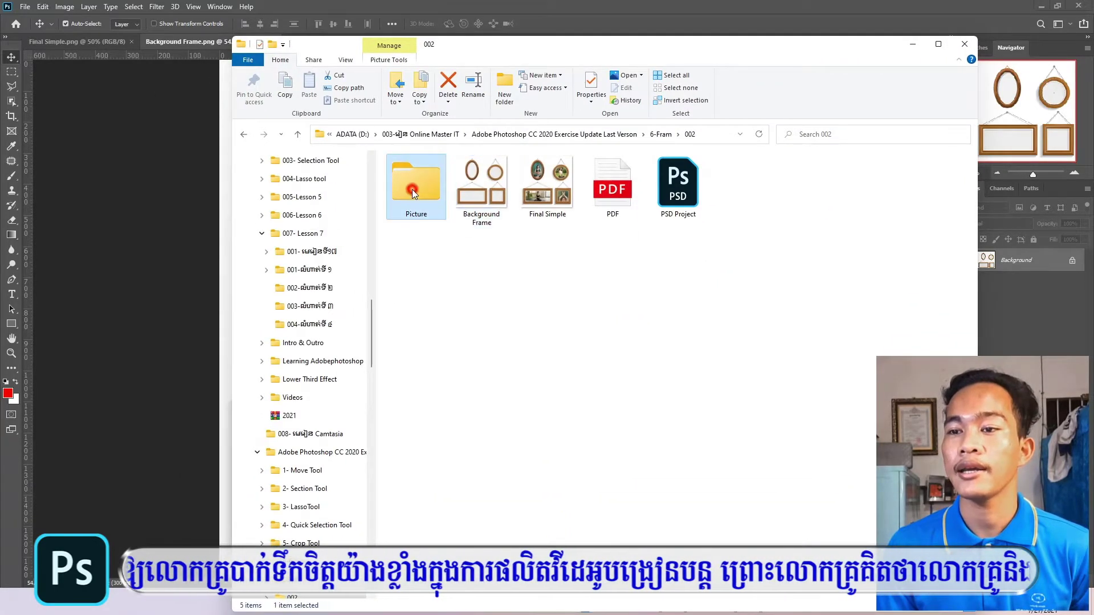
left_click_drag(628, 254, 391, 153)
left_click(633, 46)
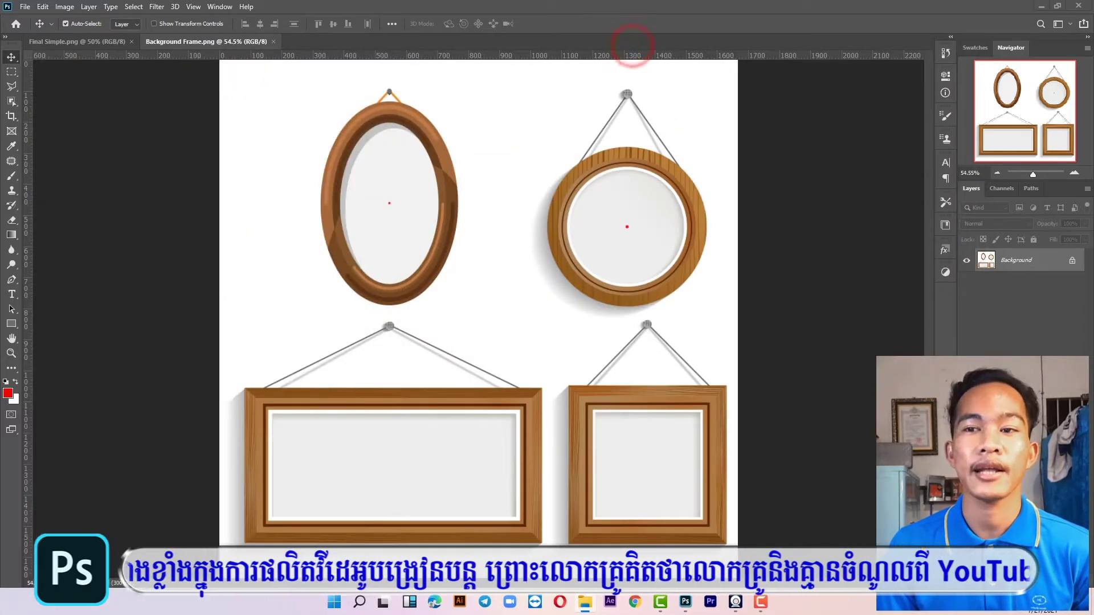
Step: Float Final Simple.png in its own small window with the whole image fitted, and place it as a reference beside Background Frame.png
left_click_drag(81, 42, 482, 33)
left_click_drag(414, 76, 636, 77)
key("ctrl+0")
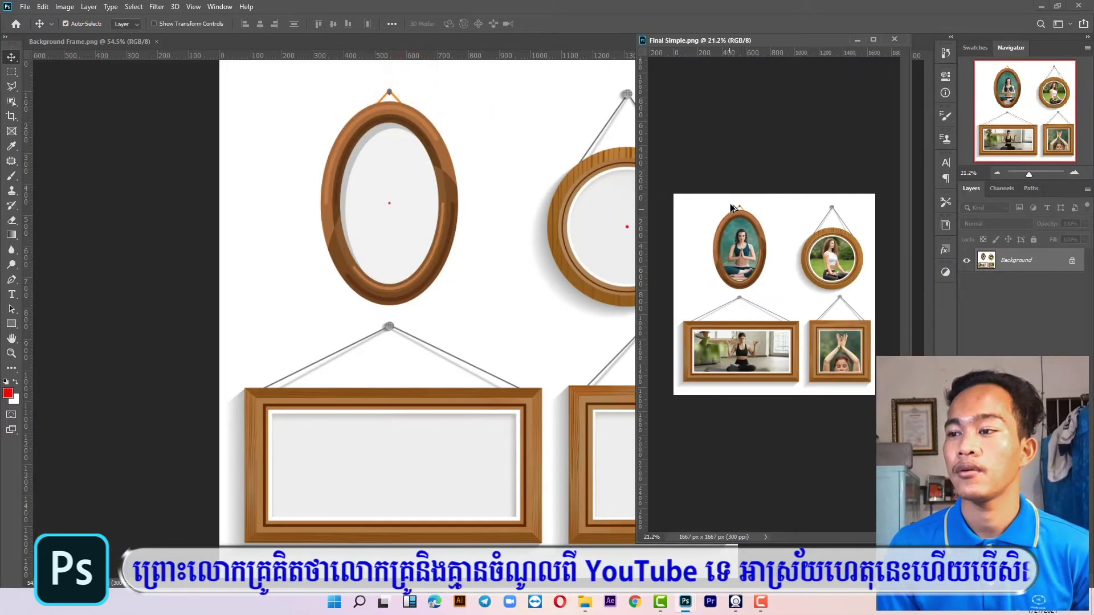
left_click_drag(762, 39, 901, 22)
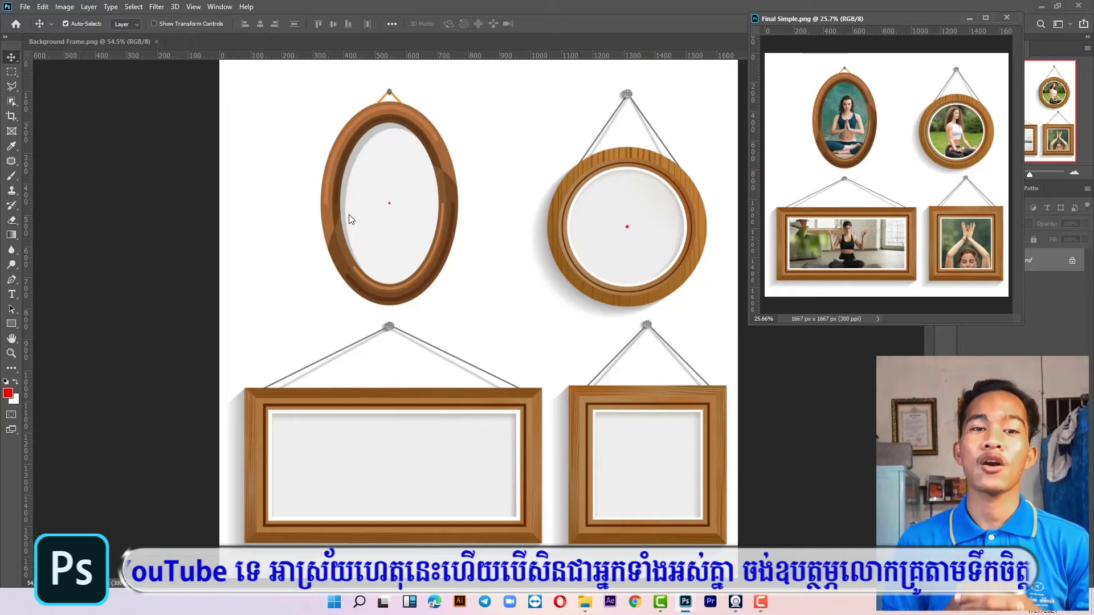
Step: Examine the oval, round and rectangular picture frames in Background Frame.png, including their red centre dots
left_click_drag(389, 203, 393, 206)
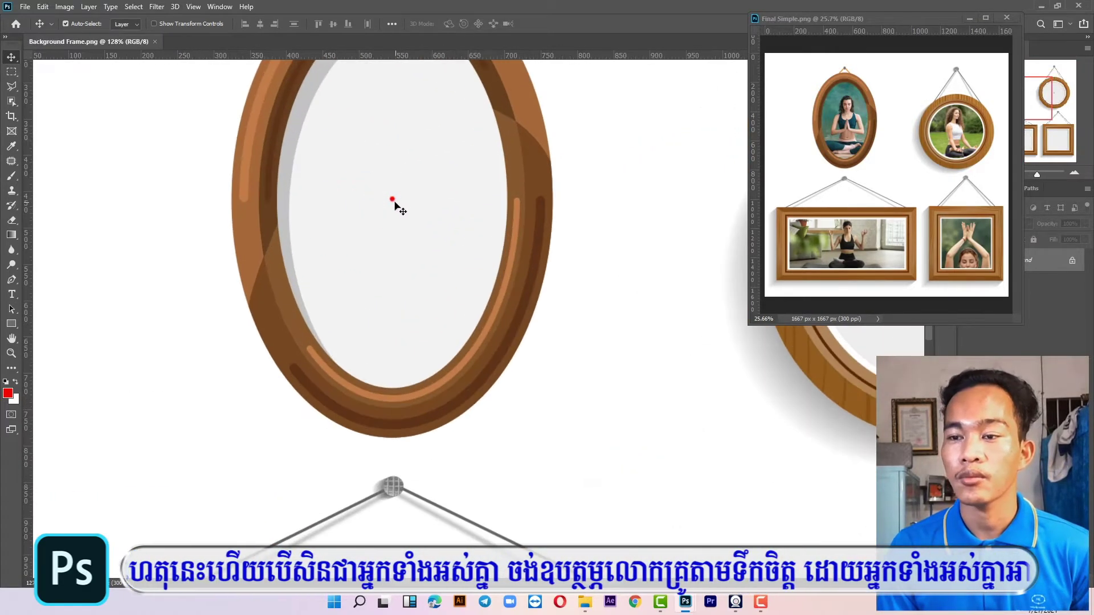
scroll(400, 210, "down", 3)
left_click_drag(645, 243, 580, 220)
scroll(580, 221, "down", 3)
left_click_drag(603, 495, 542, 232)
scroll(591, 268, "up", 4)
scroll(392, 265, "down", 3)
left_click_drag(261, 243, 429, 288)
scroll(417, 296, "down", 4)
scroll(529, 229, "up", 3)
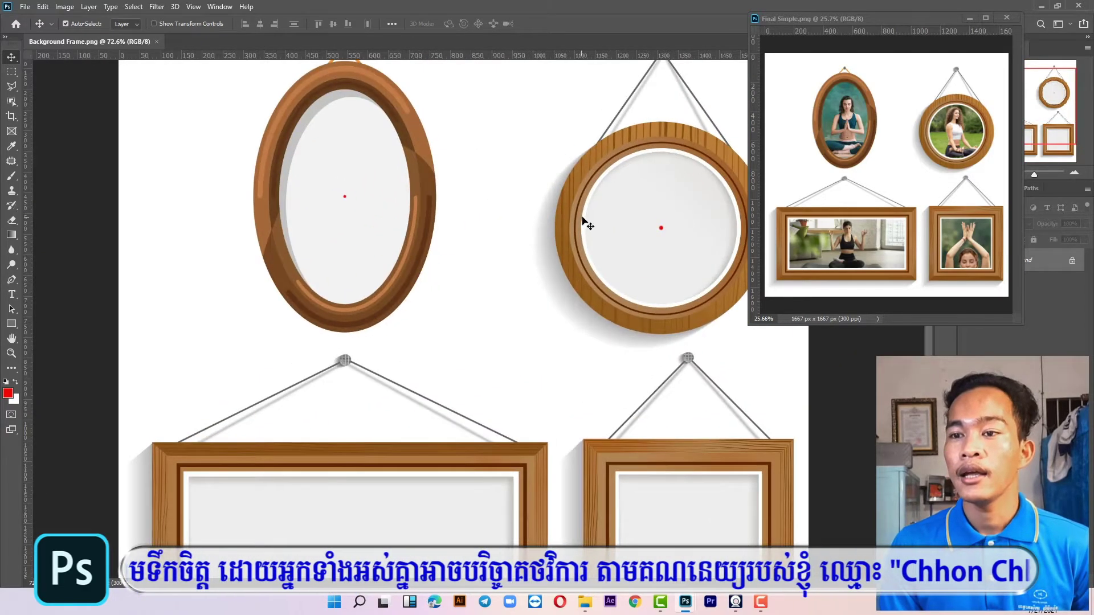
left_click_drag(584, 219, 488, 244)
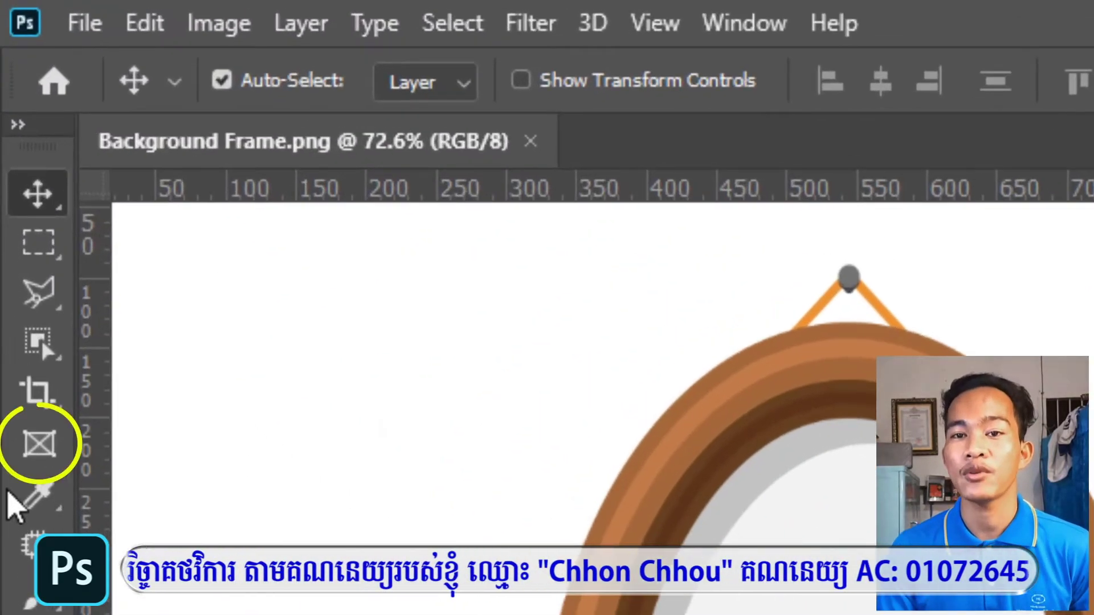
Step: Draw an elliptical frame with the Frame tool outward from the red centre dot of the oval picture frame, covering its opening
left_click(46, 446)
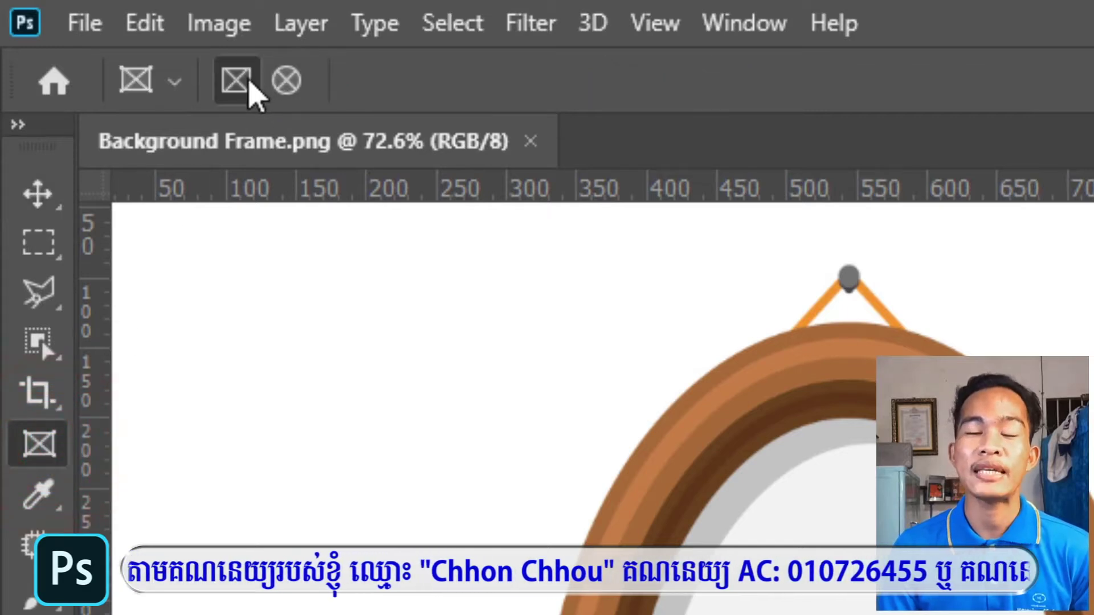
left_click(285, 84)
left_click(237, 83)
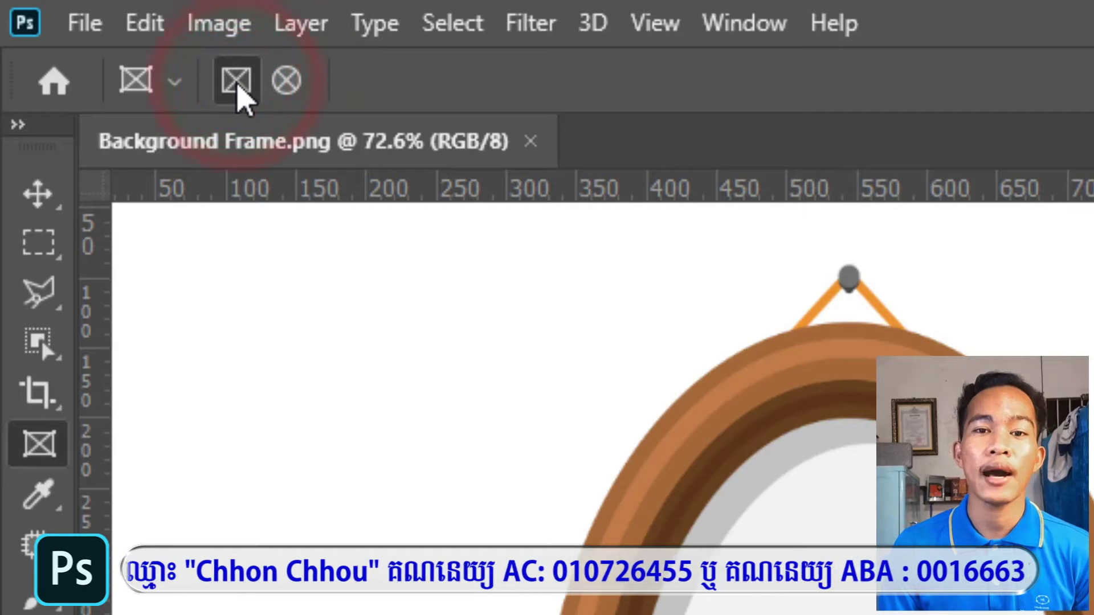
left_click(283, 83)
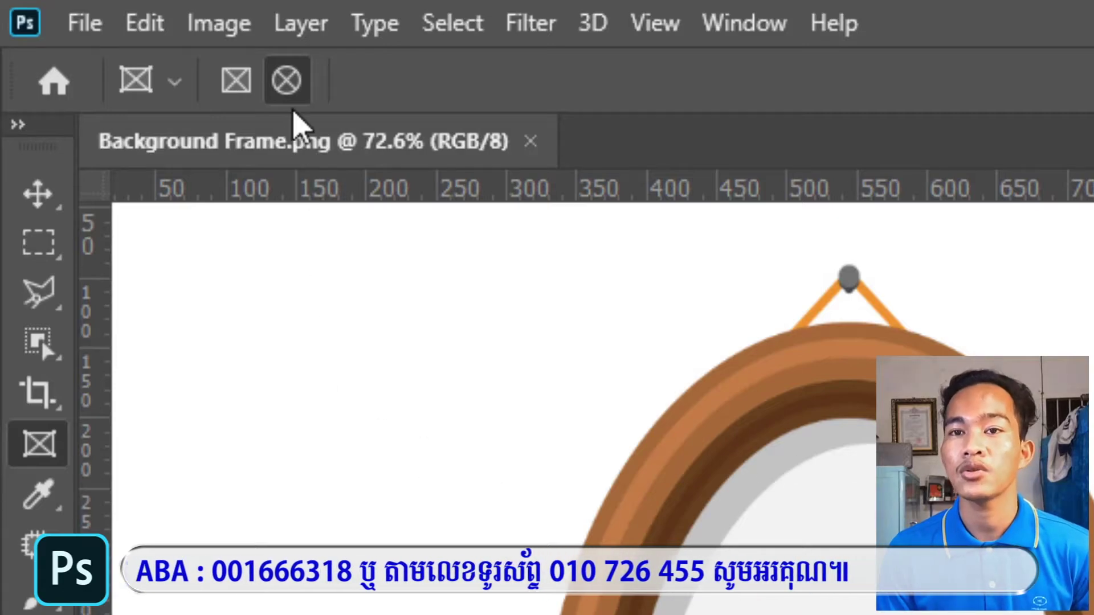
left_click(286, 80)
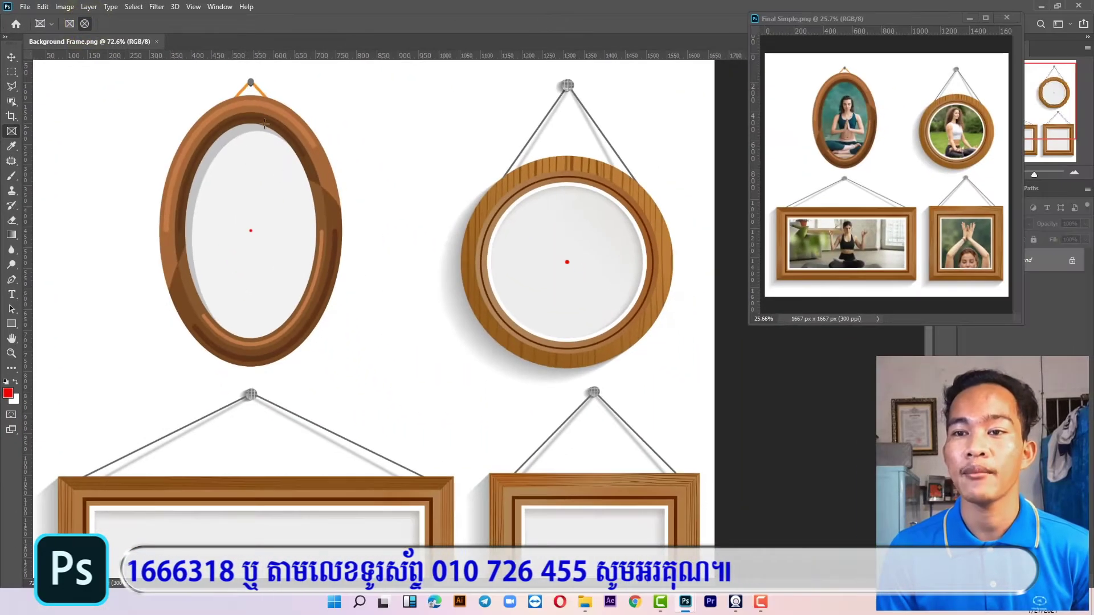
scroll(287, 212, "up", 1)
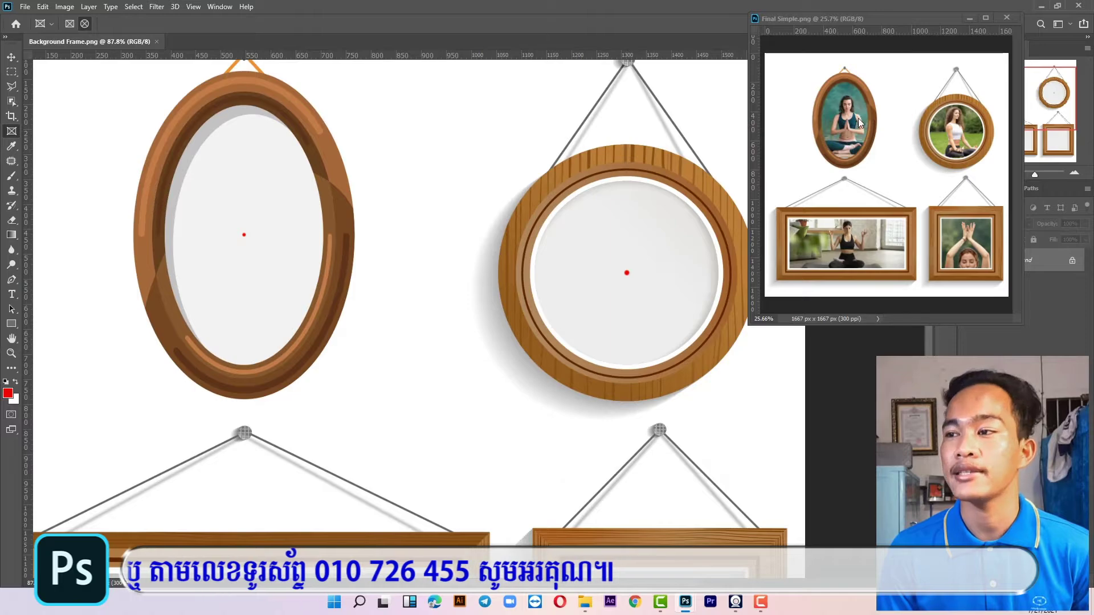
scroll(202, 183, "up", 3)
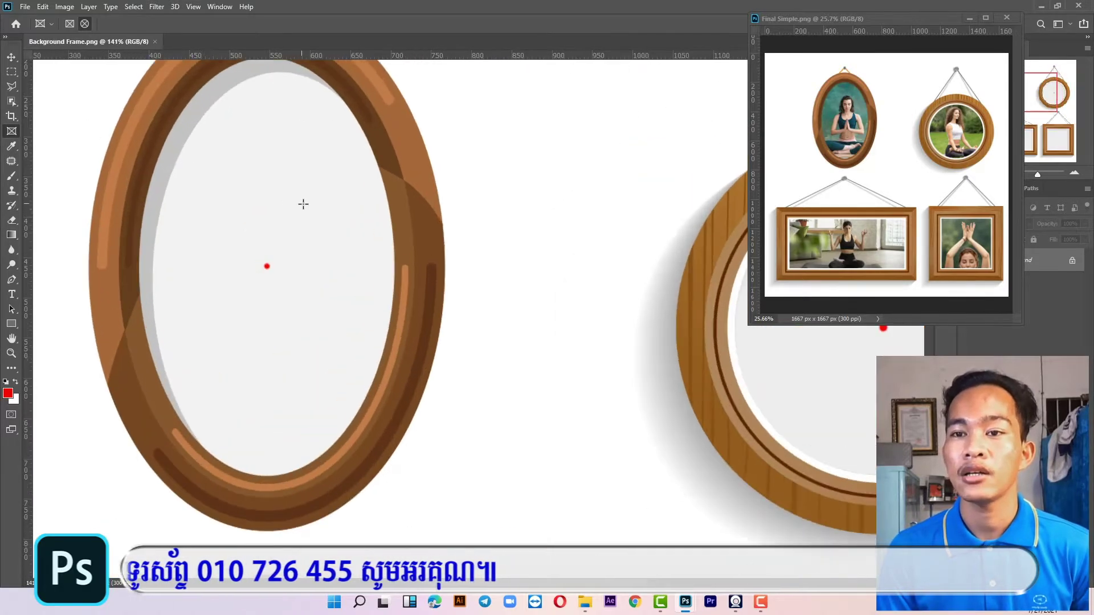
left_click(312, 215)
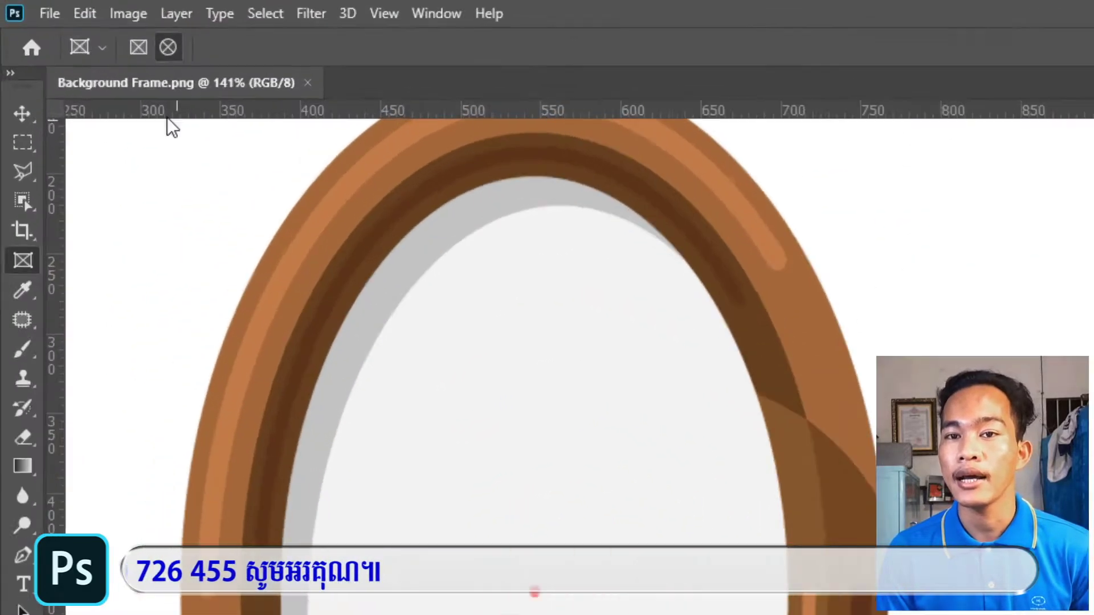
left_click(168, 48)
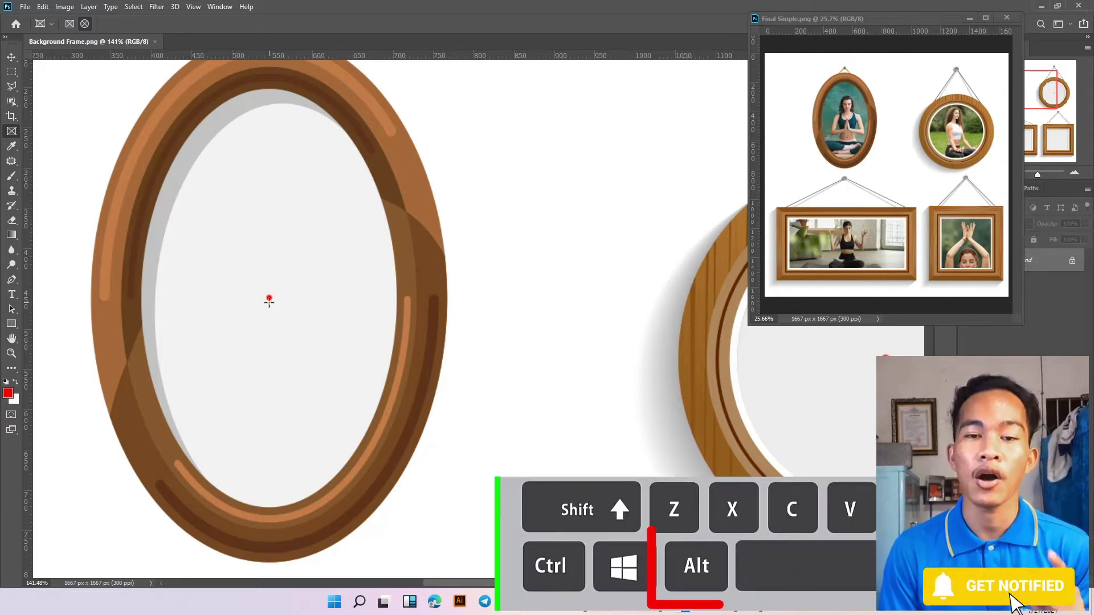
key("alt")
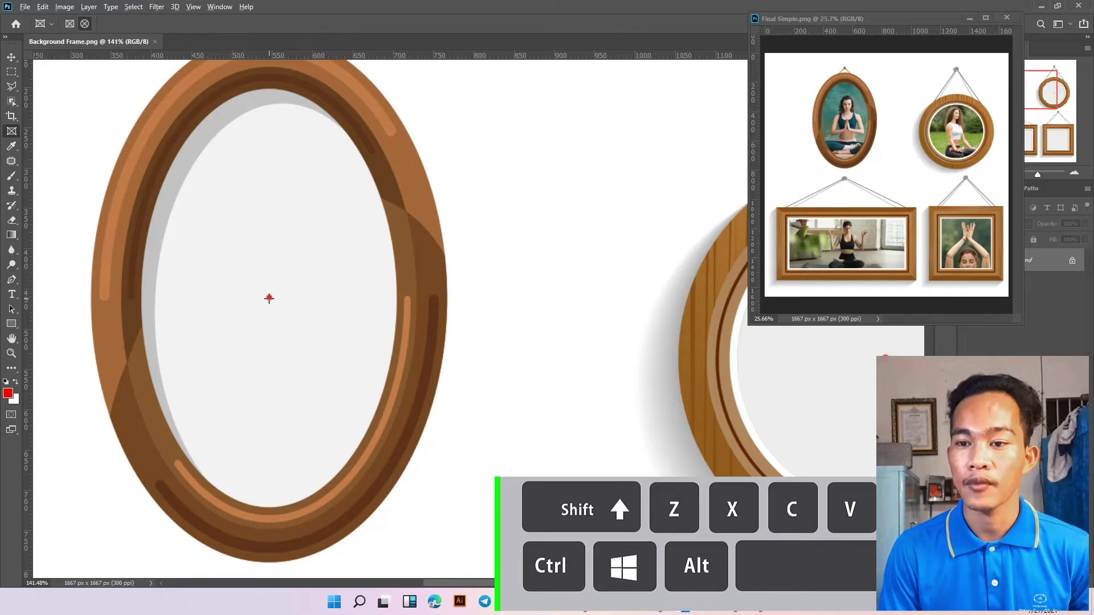
left_click_drag(269, 298, 406, 530)
key("alt")
Step: Resize the elliptical frame's top, bottom and side edges to match the inner edge of the oval opening
scroll(283, 97, "up", 3)
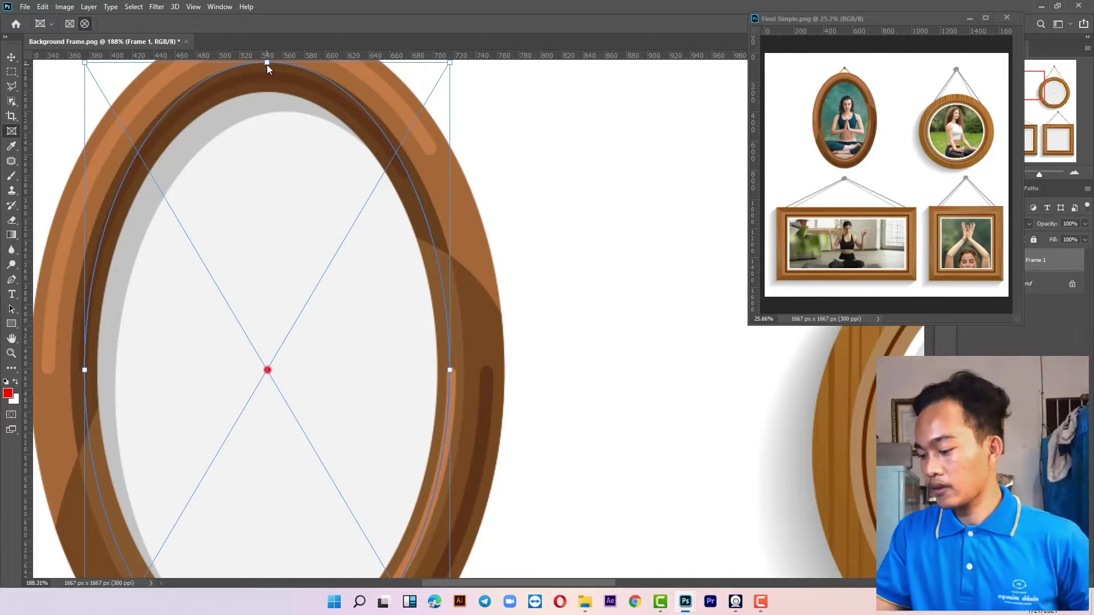
scroll(267, 64, "up", 1)
left_click_drag(267, 71, 268, 103)
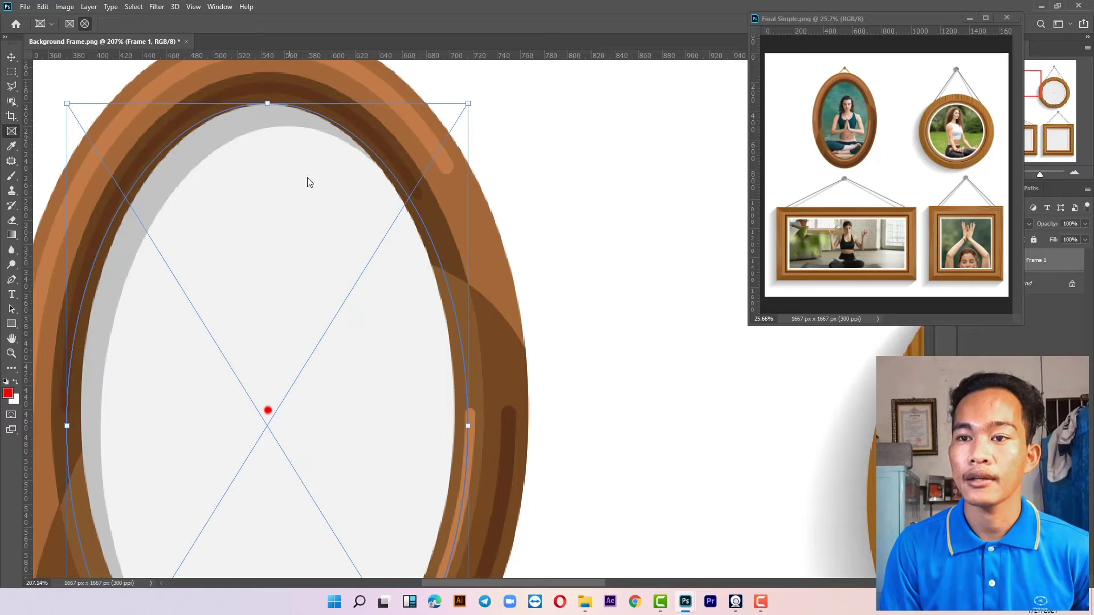
left_click_drag(433, 407, 504, 221)
left_click_drag(309, 544, 309, 514)
left_click_drag(220, 296, 287, 337)
left_click_drag(184, 248, 196, 248)
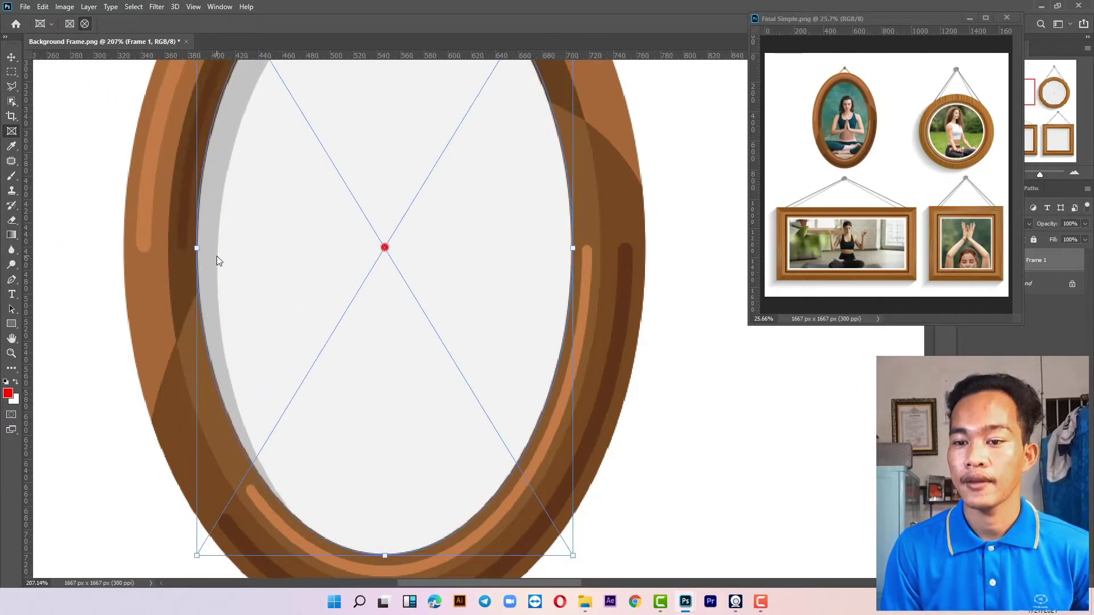
Step: Fine-tune the elliptical frame's left edge against the oval opening and check the fit along both sides
scroll(204, 255, "up", 5)
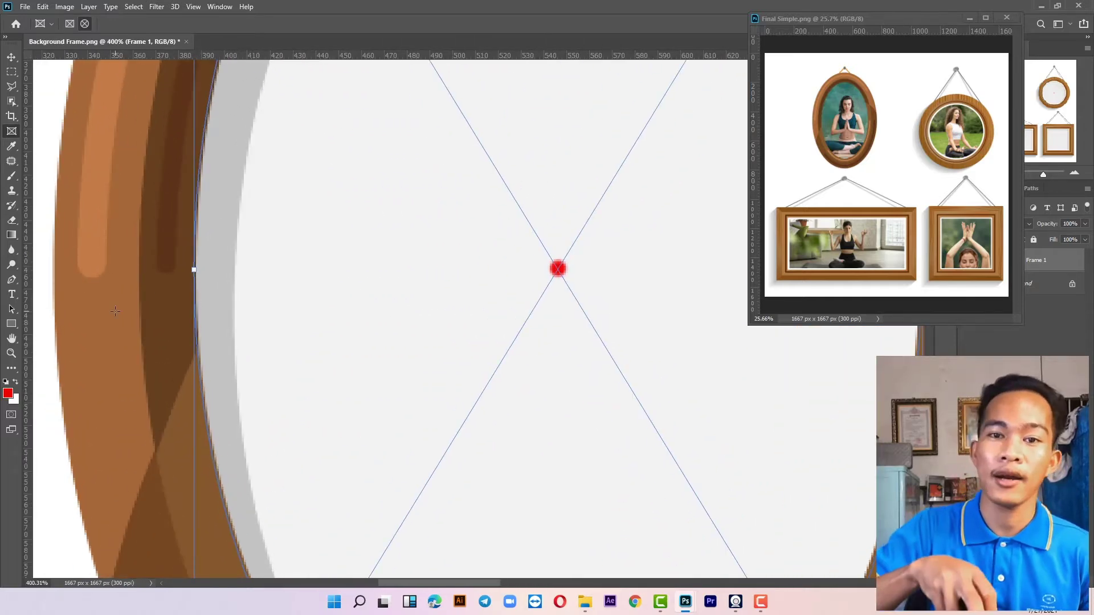
scroll(115, 311, "up", 1)
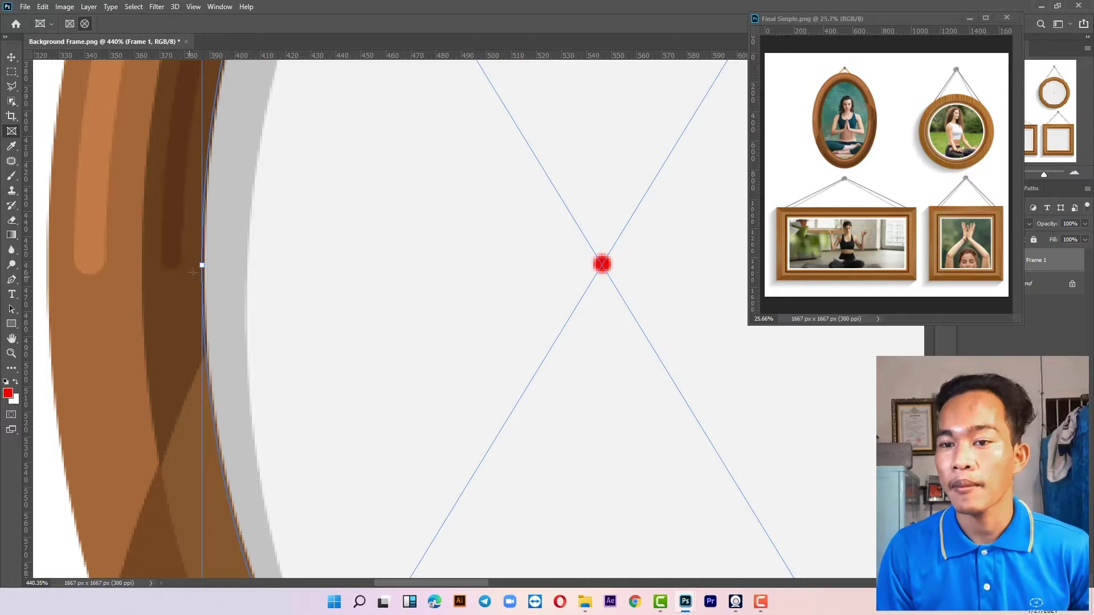
left_click_drag(204, 265, 203, 265)
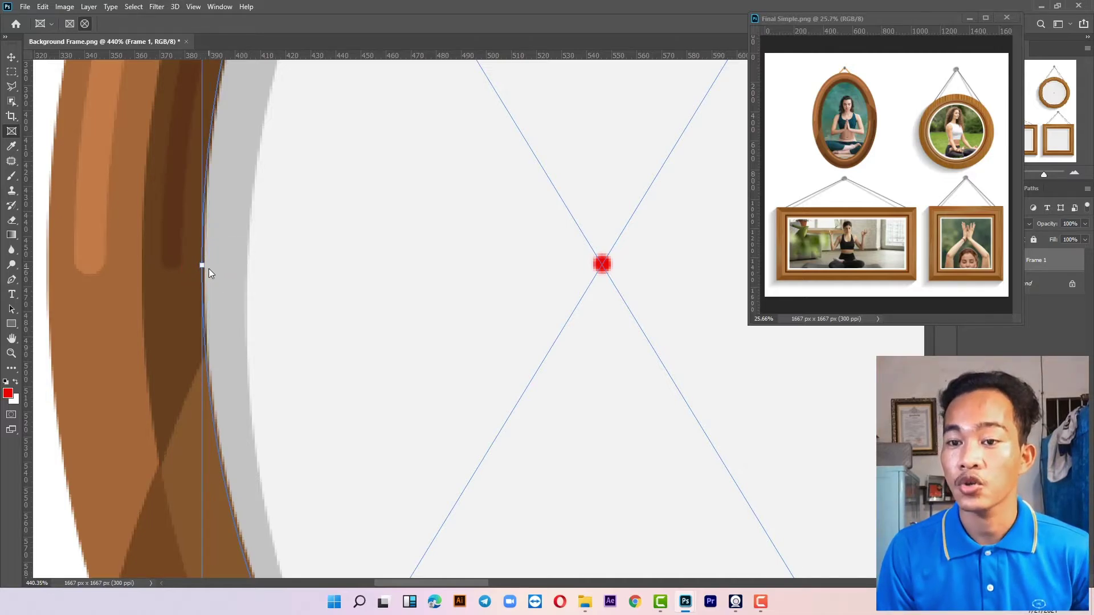
scroll(210, 272, "down", 5)
scroll(493, 283, "up", 5)
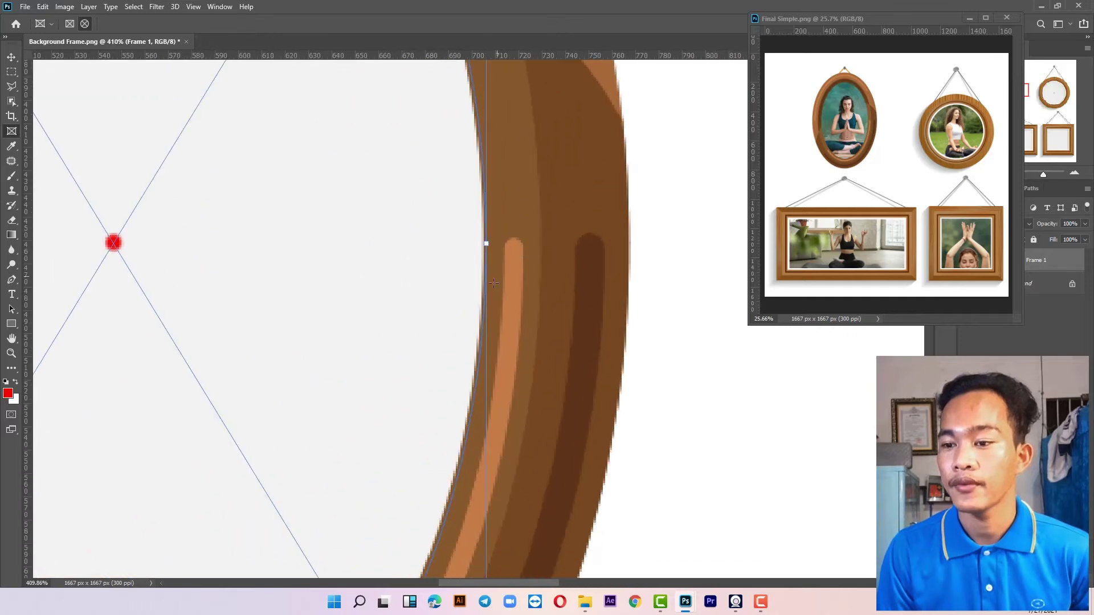
scroll(489, 251, "down", 5)
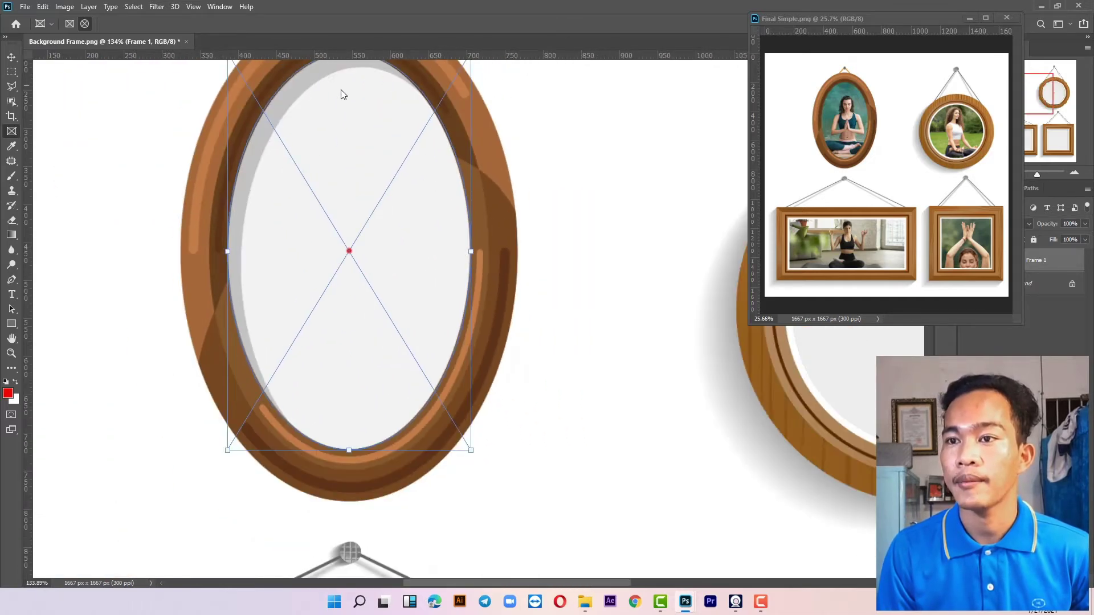
scroll(355, 254, "down", 2)
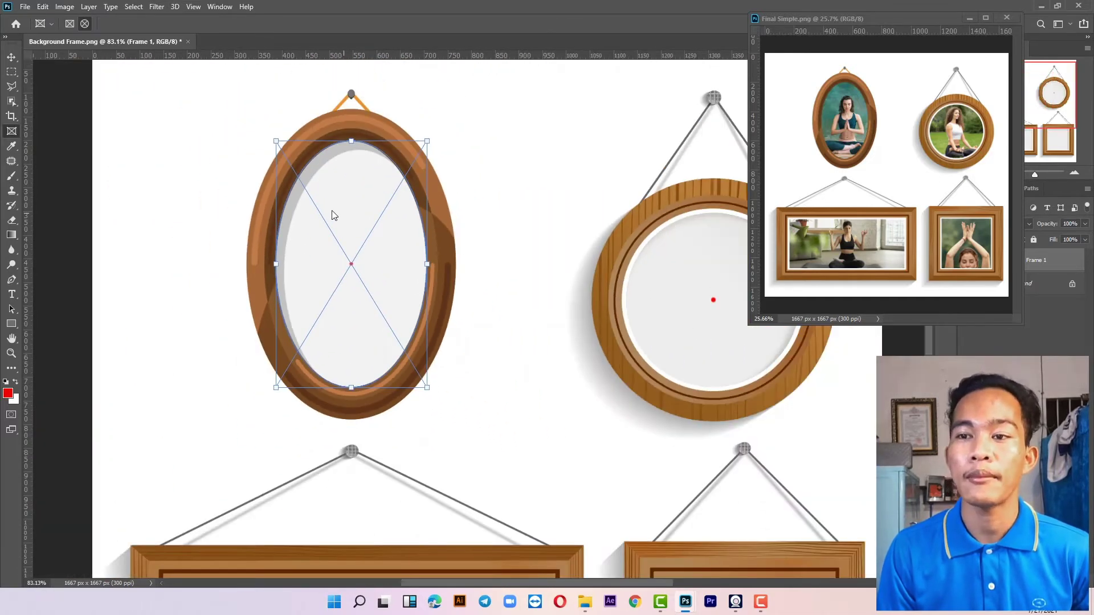
Step: Draw a circular frame with the Frame tool outward from the red centre dot of the round picture frame, covering its opening
left_click_drag(352, 194, 281, 199)
left_click_drag(683, 331, 551, 287)
scroll(537, 260, "up", 1)
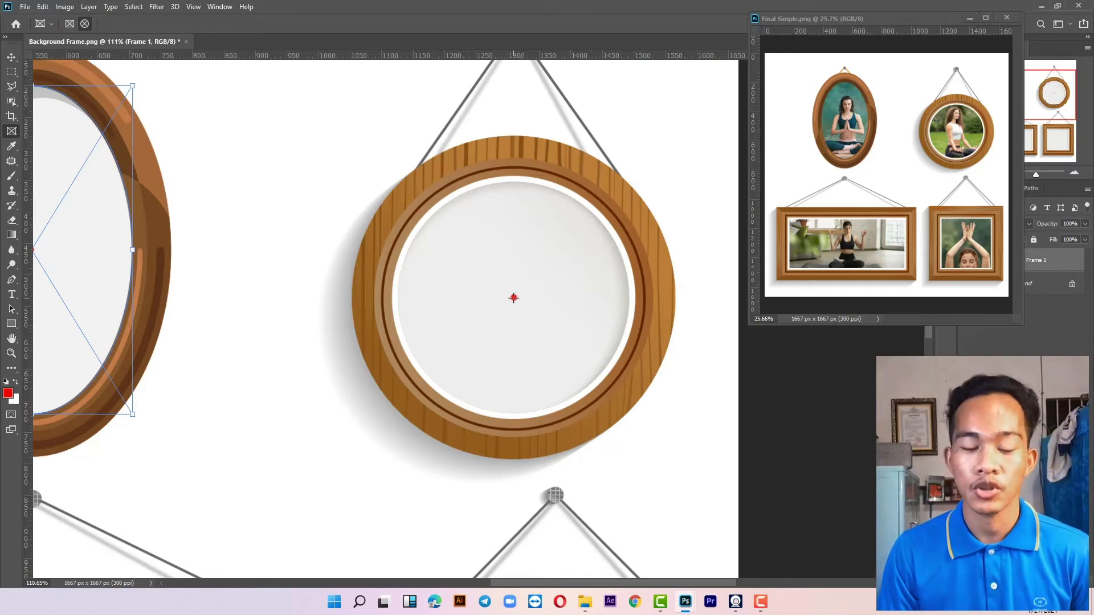
left_click_drag(513, 298, 630, 478)
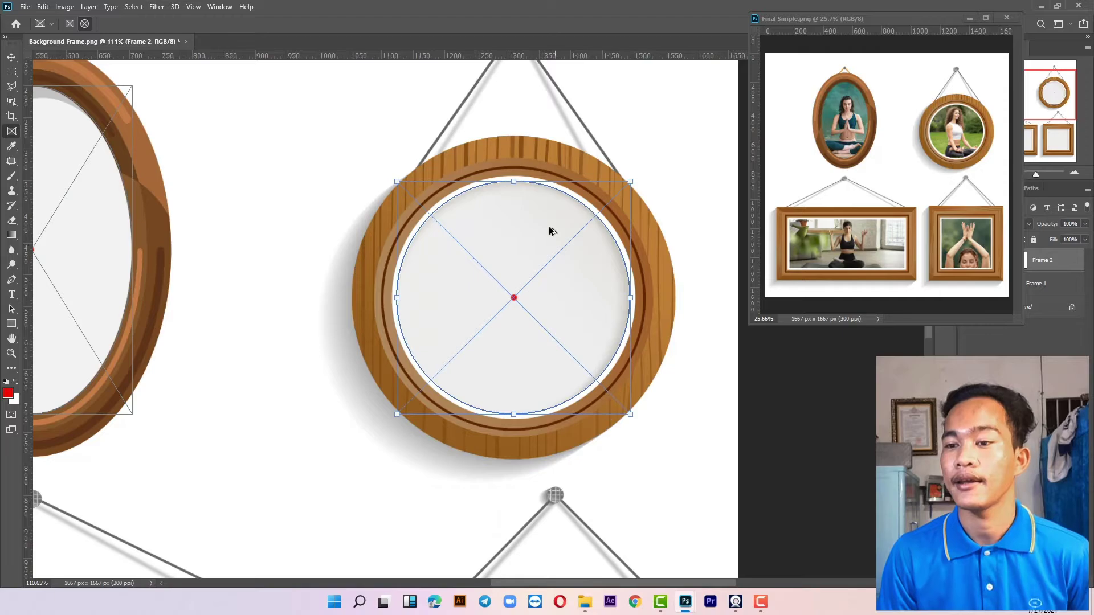
scroll(550, 227, "up", 5)
scroll(452, 188, "down", 2)
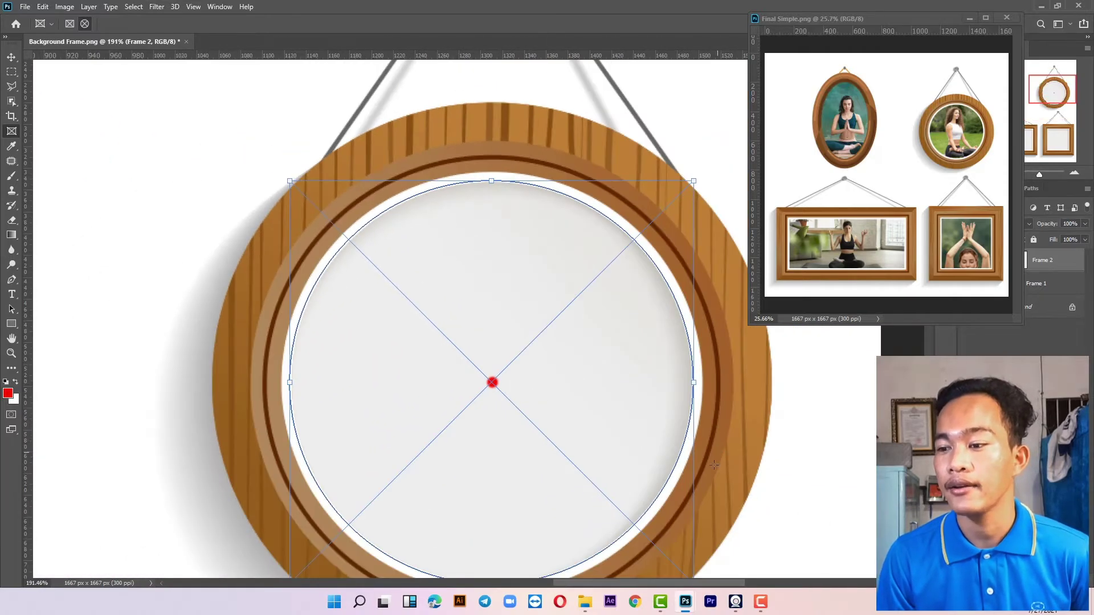
scroll(520, 238, "down", 6)
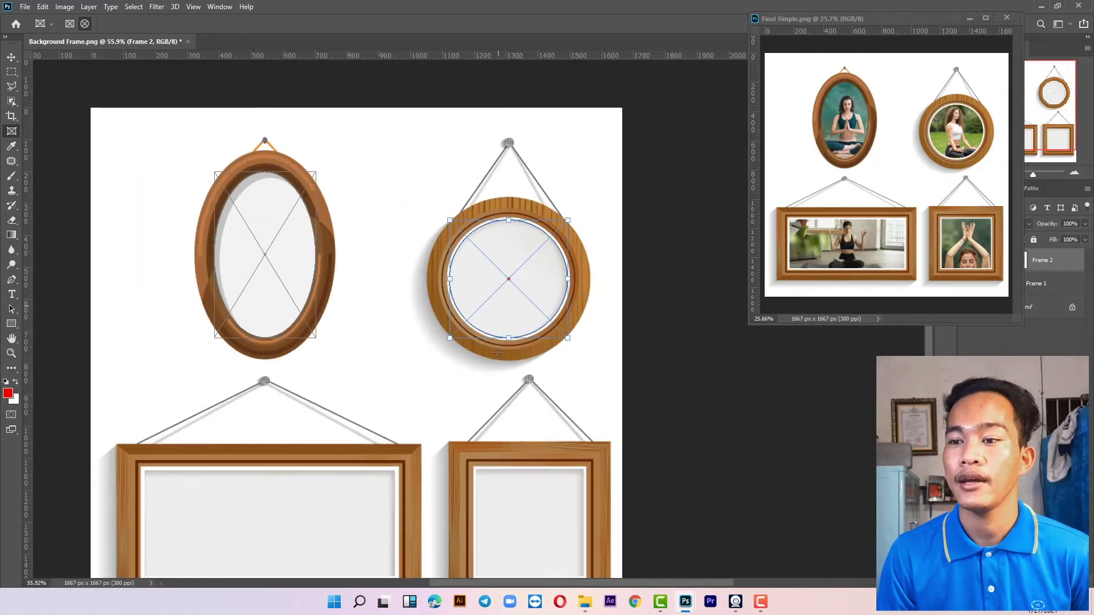
left_click_drag(514, 450, 570, 200)
scroll(262, 223, "up", 2)
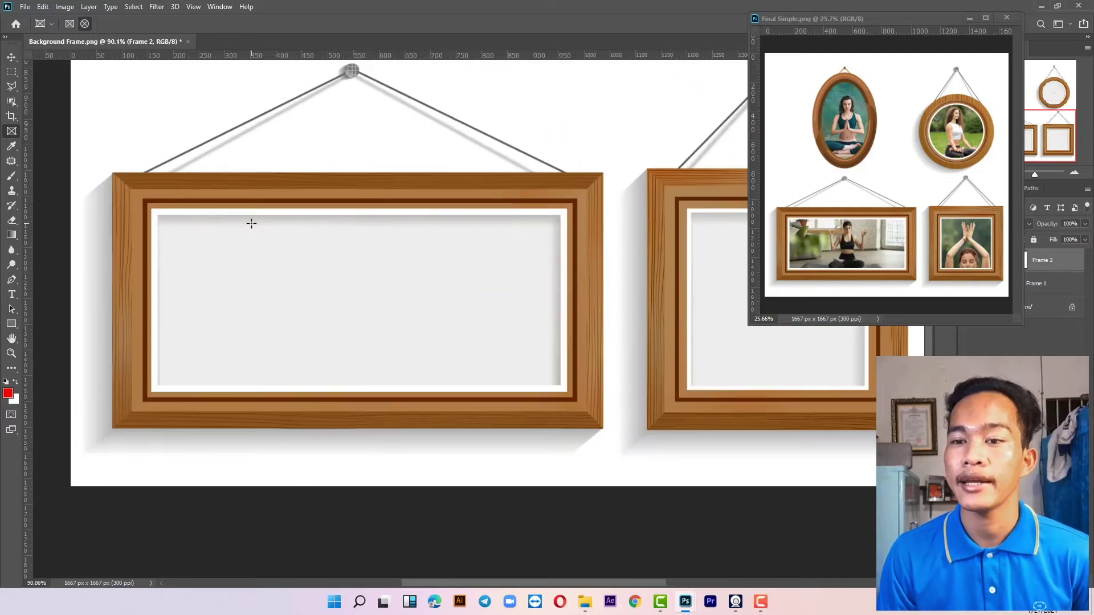
scroll(162, 217, "up", 3)
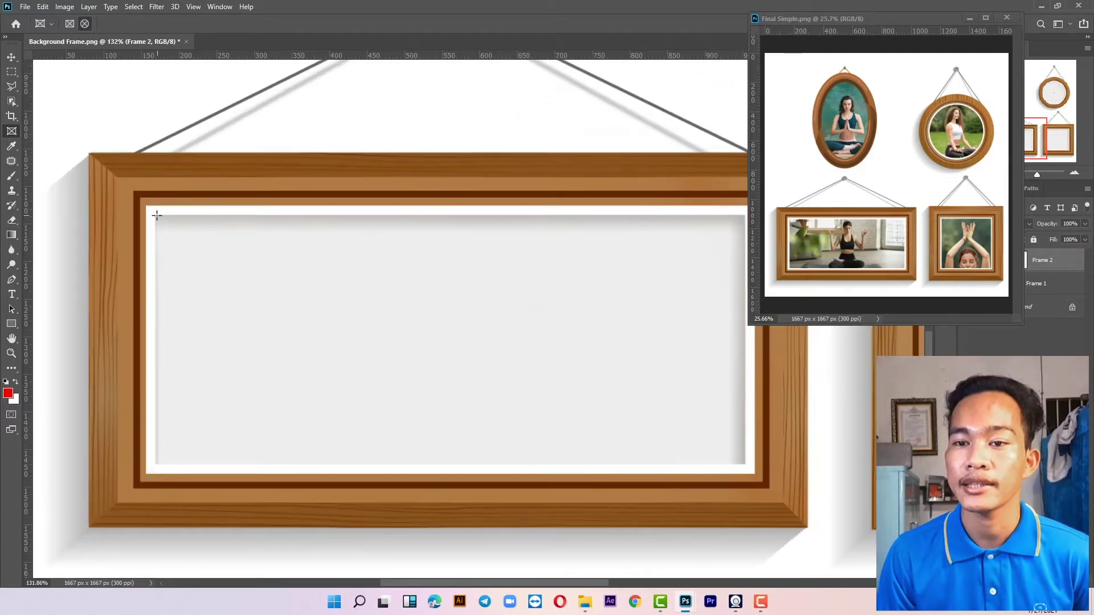
left_click_drag(155, 216, 745, 465)
scroll(750, 440, "down", 2)
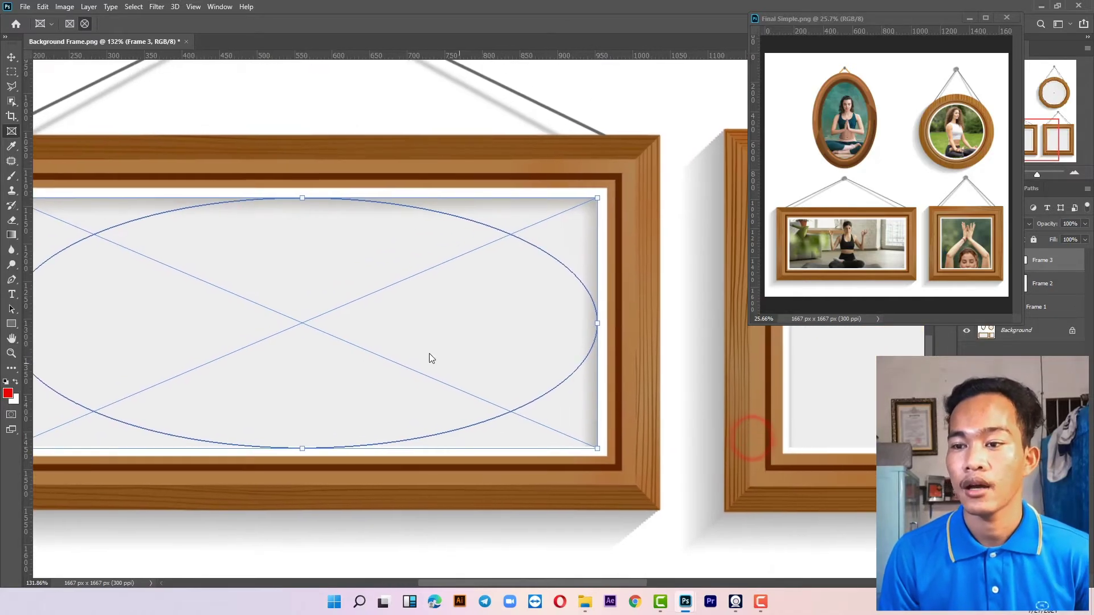
scroll(442, 361, "down", 2)
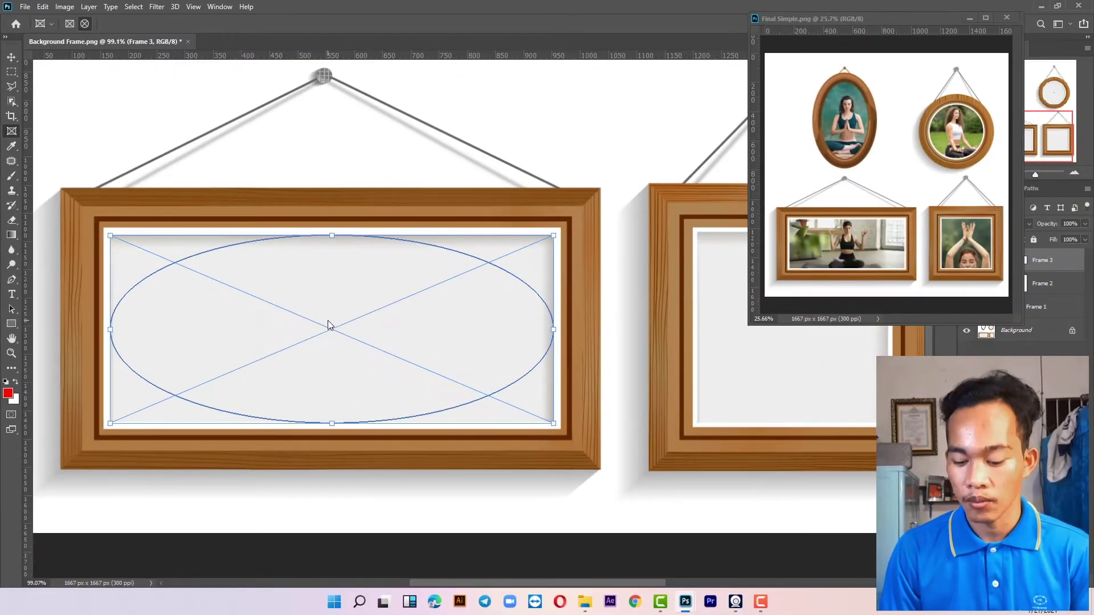
key("ctrl+z")
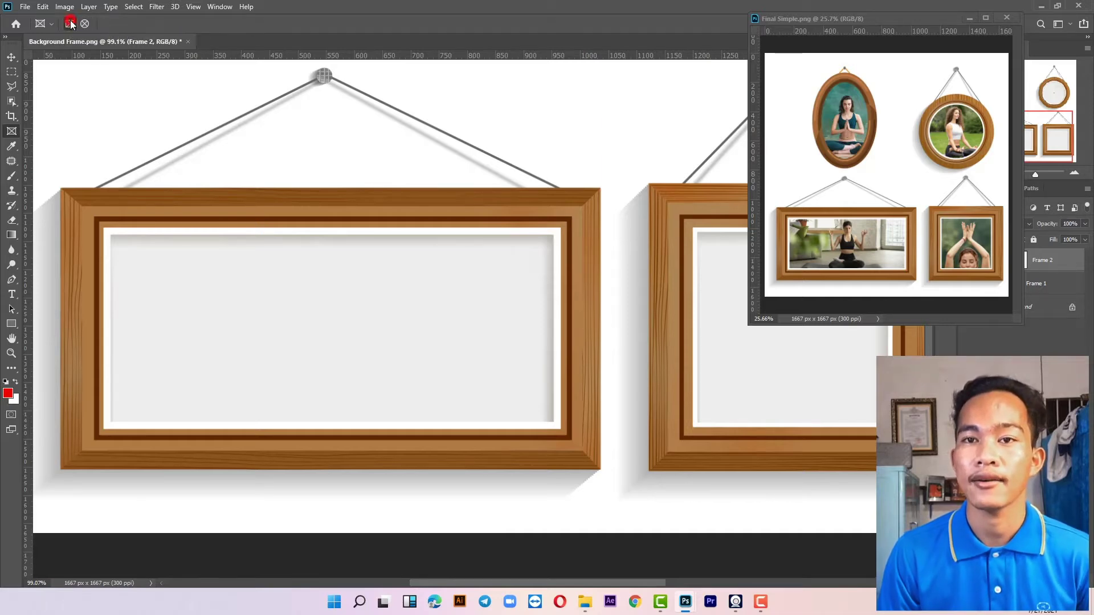
Step: Switch the Frame tool to the rectangular shape and draw a frame over the opening of the wide picture frame
scroll(155, 286, "up", 3)
scroll(114, 220, "down", 2)
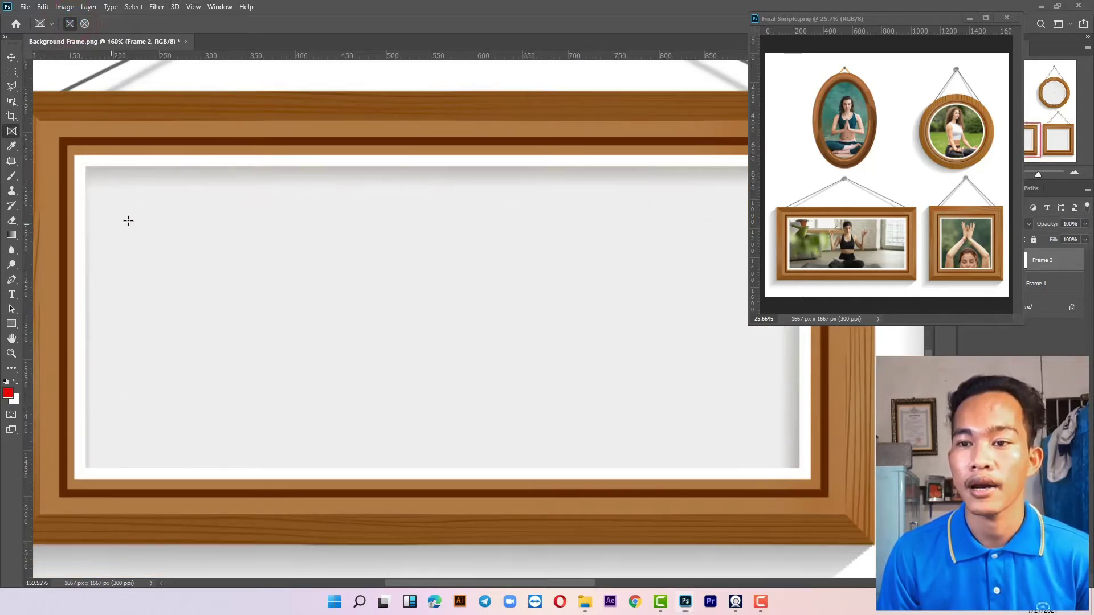
key("super")
left_click(162, 219)
scroll(101, 185, "up", 2)
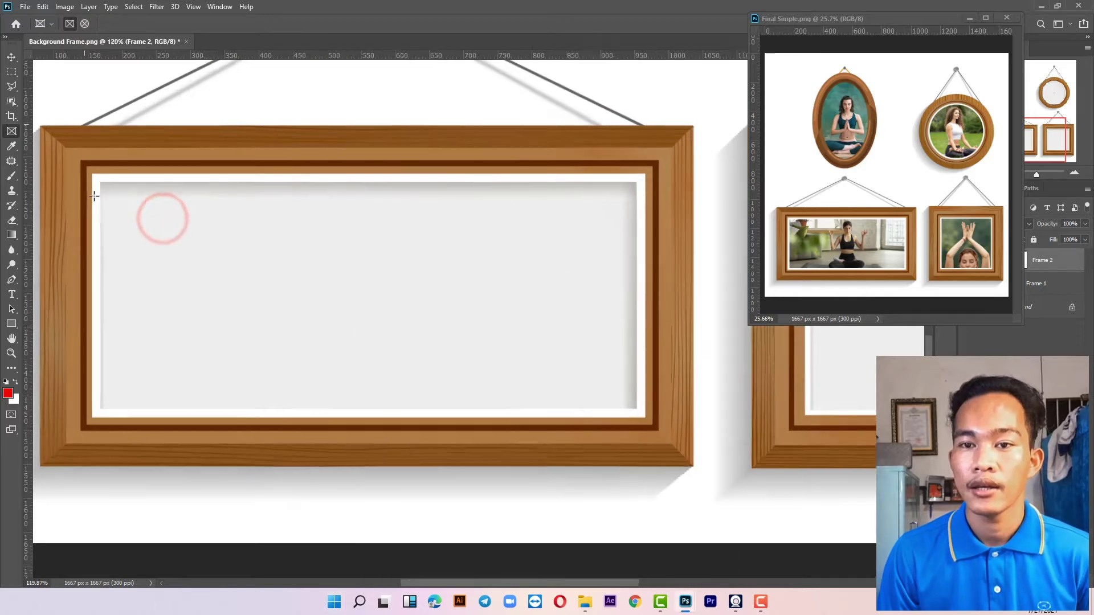
left_click_drag(246, 270, 692, 431)
Step: Adjust the wide frame's upper-left corner to the opening's inner edge, about 787 by 333 px, and check the opposite corner's fit
scroll(108, 194, "up", 5)
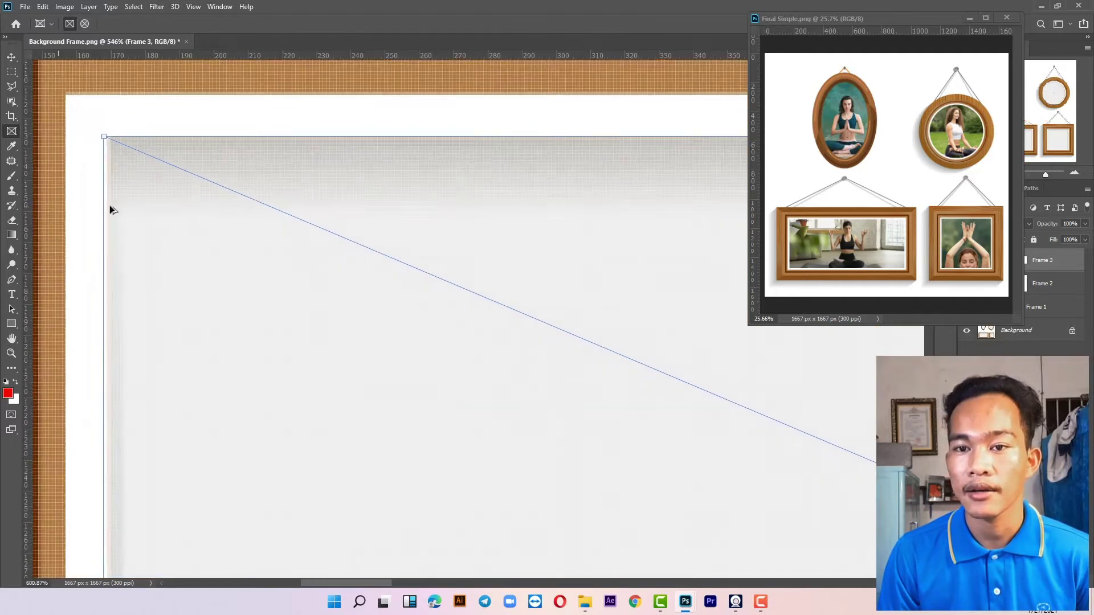
scroll(111, 210, "up", 3)
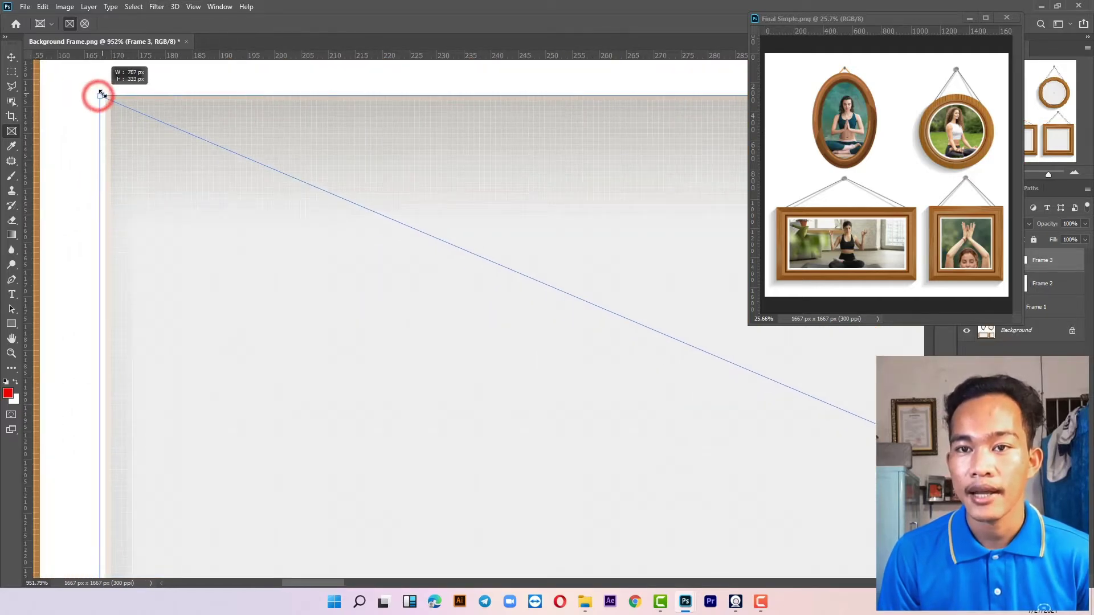
scroll(146, 156, "down", 5)
left_click_drag(671, 366, 254, 256)
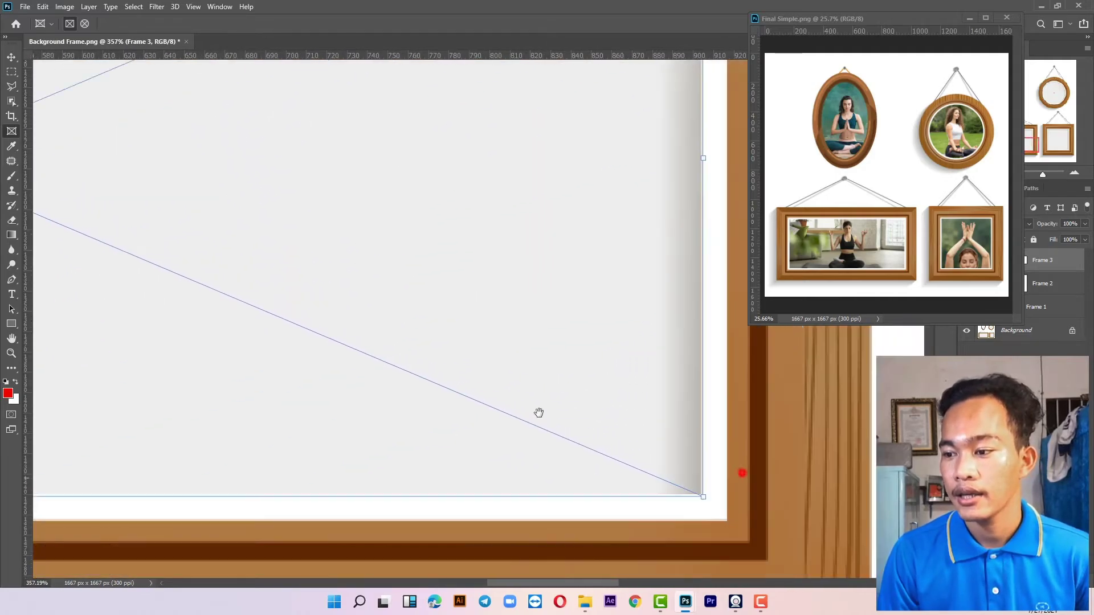
left_click_drag(539, 412, 515, 411)
scroll(283, 488, "down", 4)
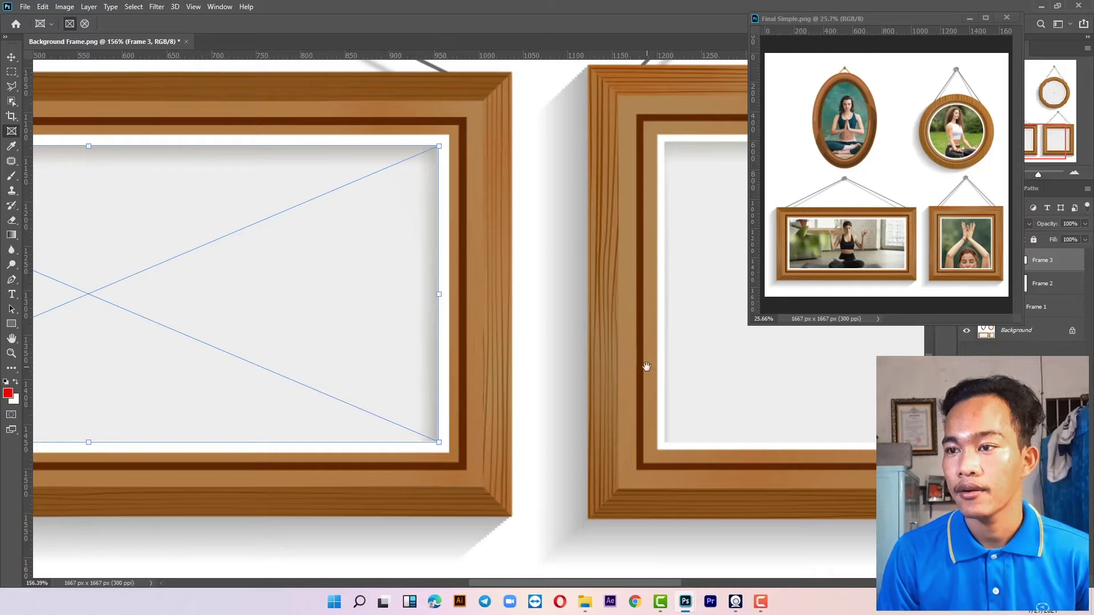
left_click_drag(646, 366, 310, 406)
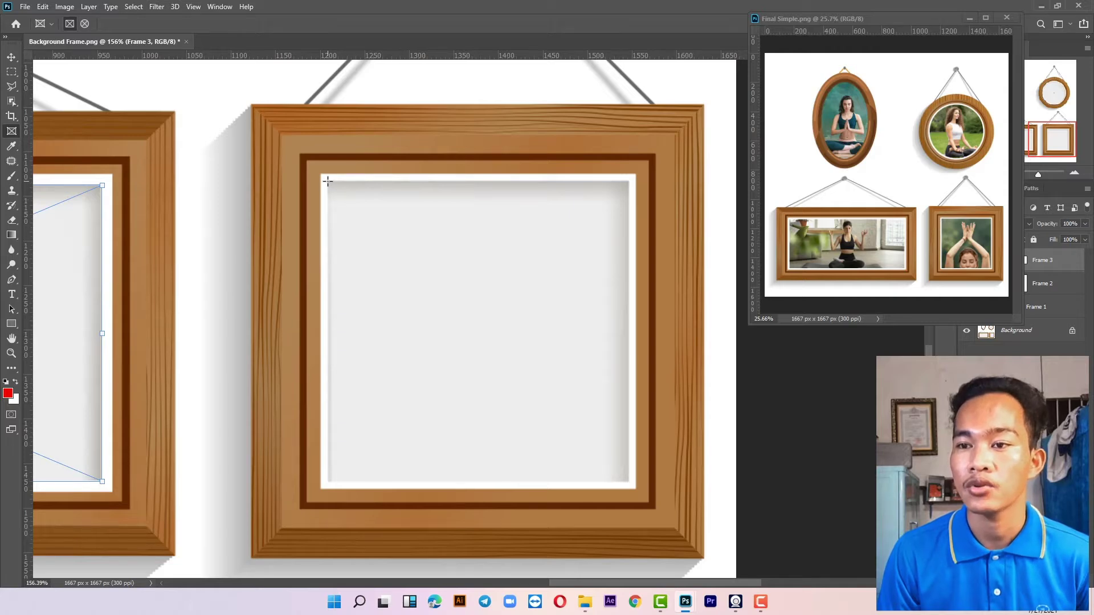
left_click_drag(327, 181, 636, 466)
key("ctrl+z")
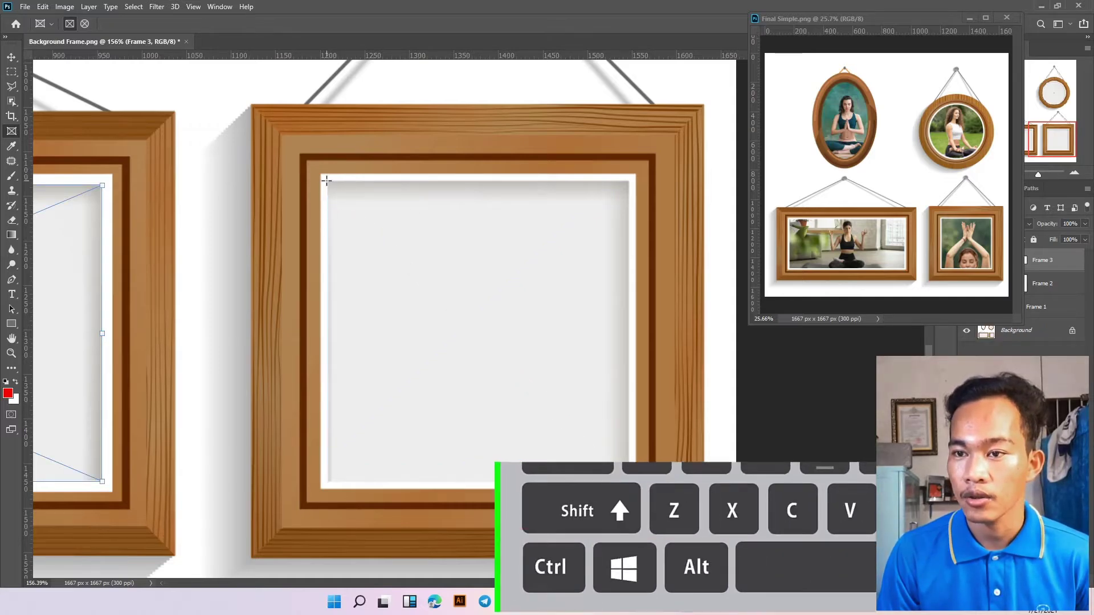
Step: Draw a frame over the square picture frame's opening and align its top edge with the opening's inner edge
mouse_move(357, 203)
left_mouse_down()
mouse_move(554, 342)
mouse_move(647, 378)
mouse_move(630, 482)
mouse_move(727, 485)
left_mouse_up()
scroll(478, 188, "up", 5)
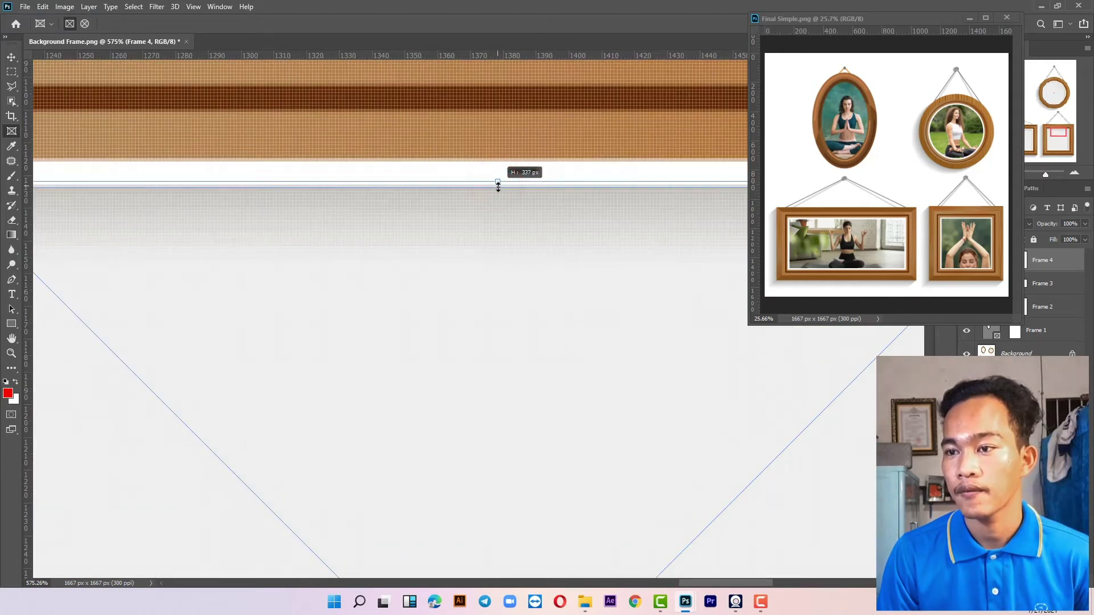
scroll(497, 186, "down", 4)
scroll(568, 395, "down", 2)
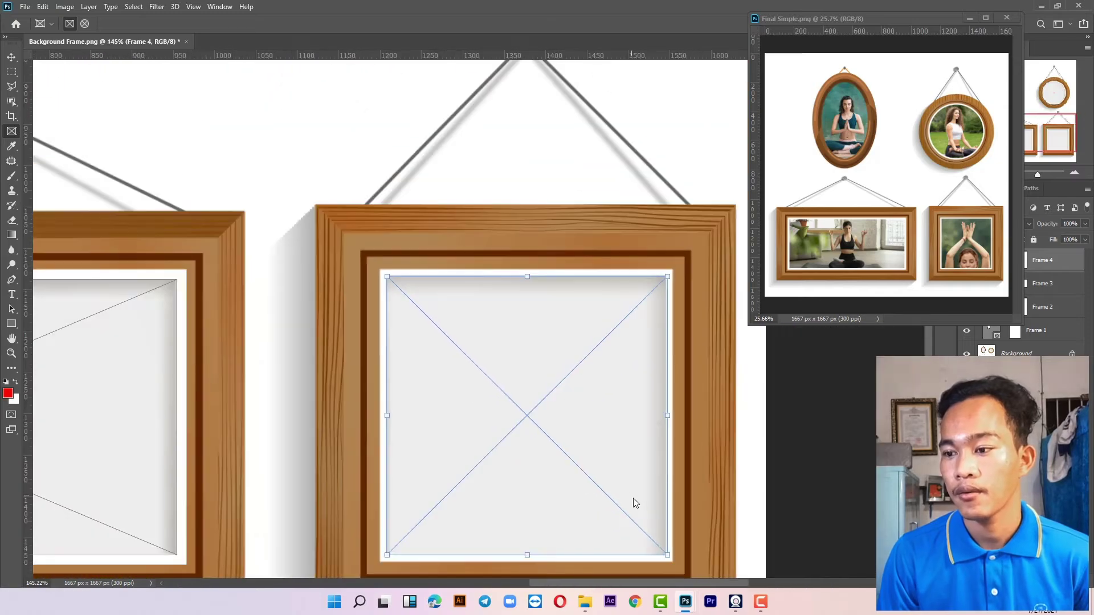
Step: Check the square frame's bottom edge and align its right edge with the inner edge of the opening
left_click_drag(635, 499, 539, 237)
scroll(458, 295, "up", 2)
scroll(424, 302, "down", 4)
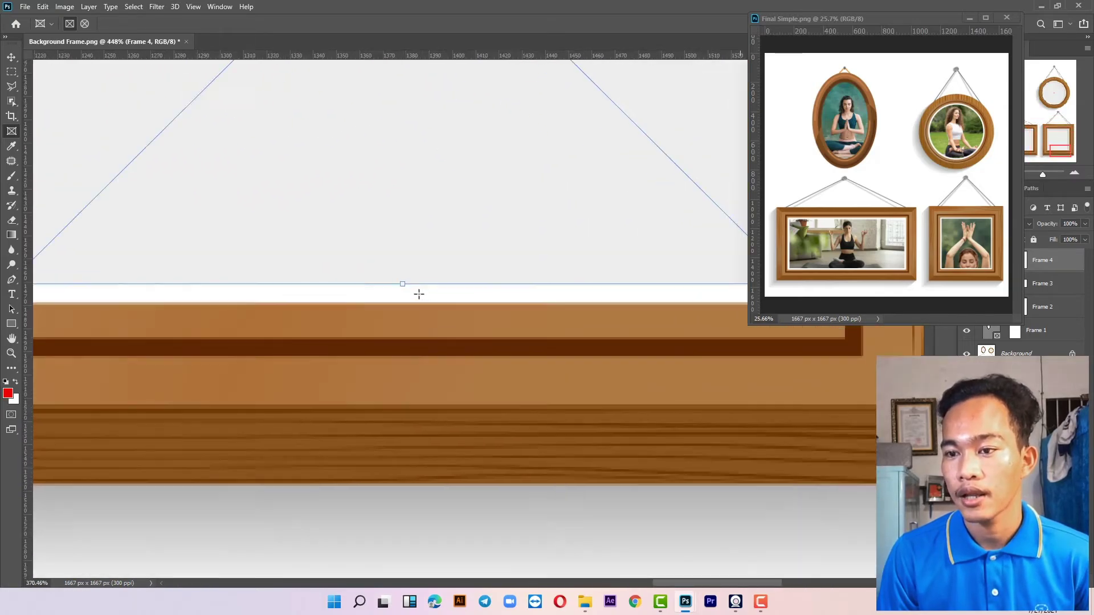
scroll(398, 237, "down", 1)
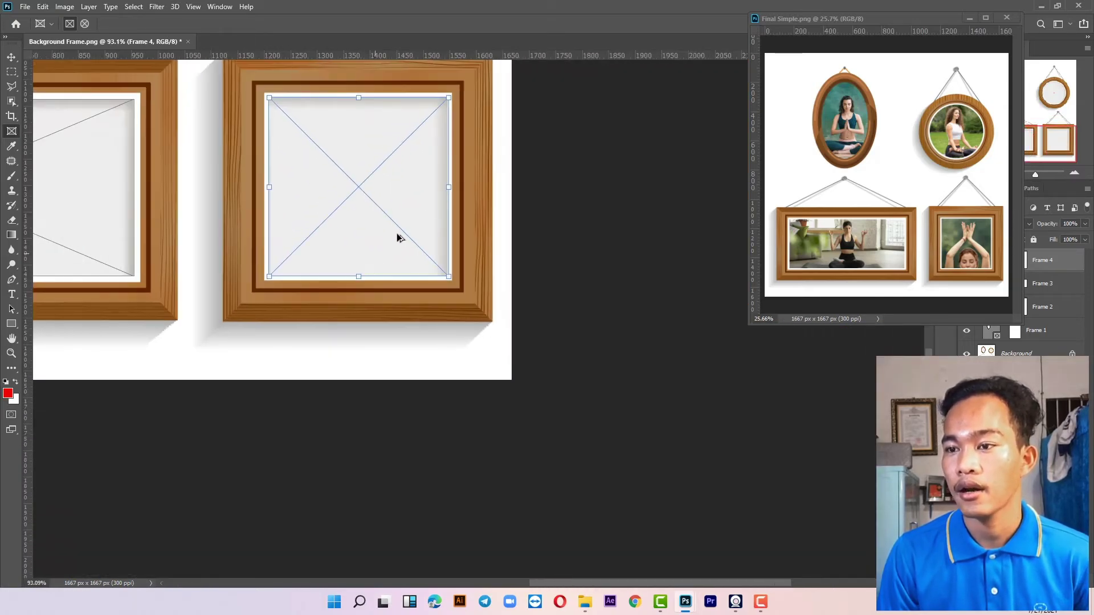
scroll(408, 171, "up", 8)
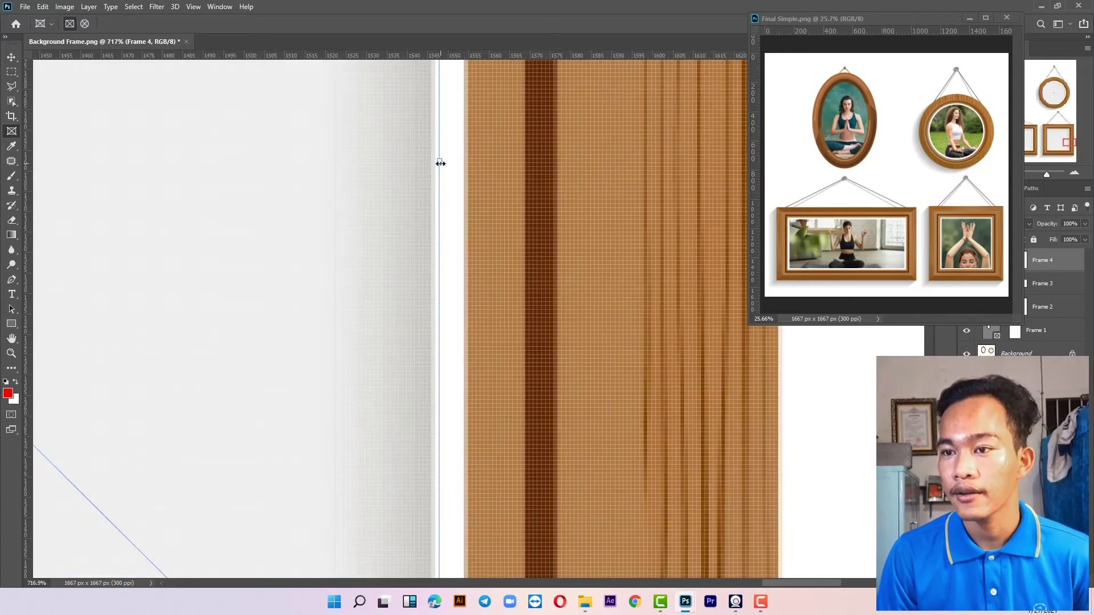
left_click_drag(432, 164, 435, 178)
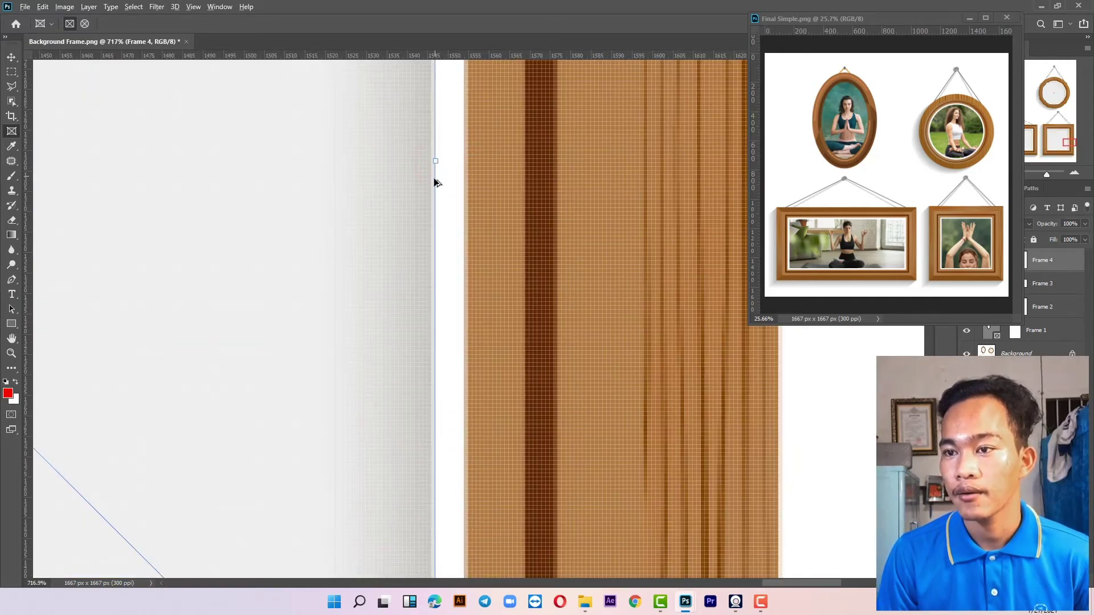
scroll(432, 187, "down", 7)
scroll(429, 188, "down", 3)
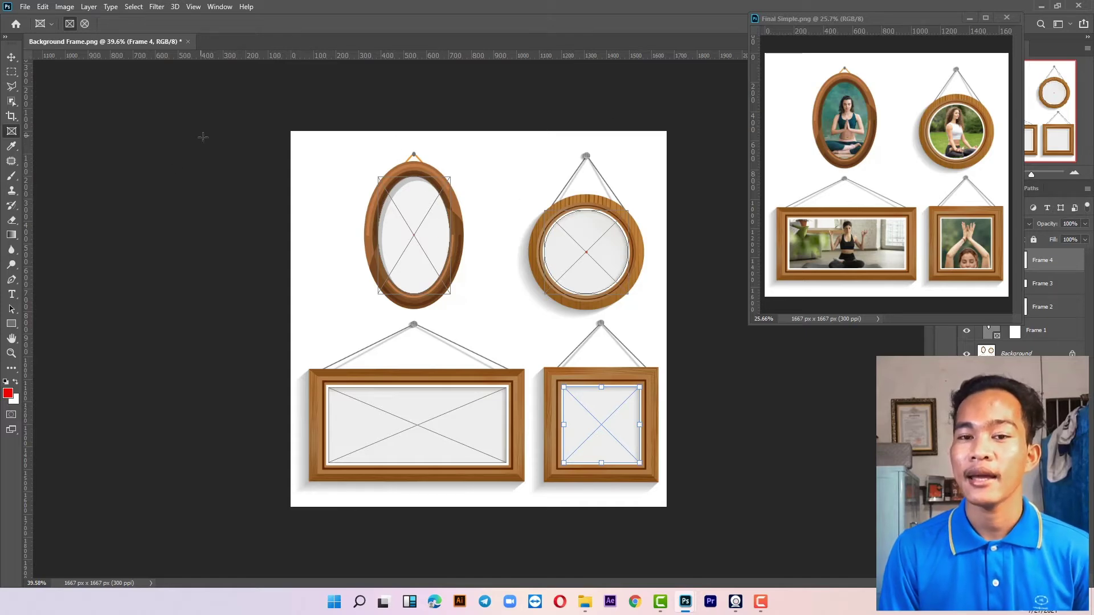
Step: Switch to File Explorer and look through the 002 exercise folder and photos 01 to 04 in its Picture subfolder
key("alt+Tab")
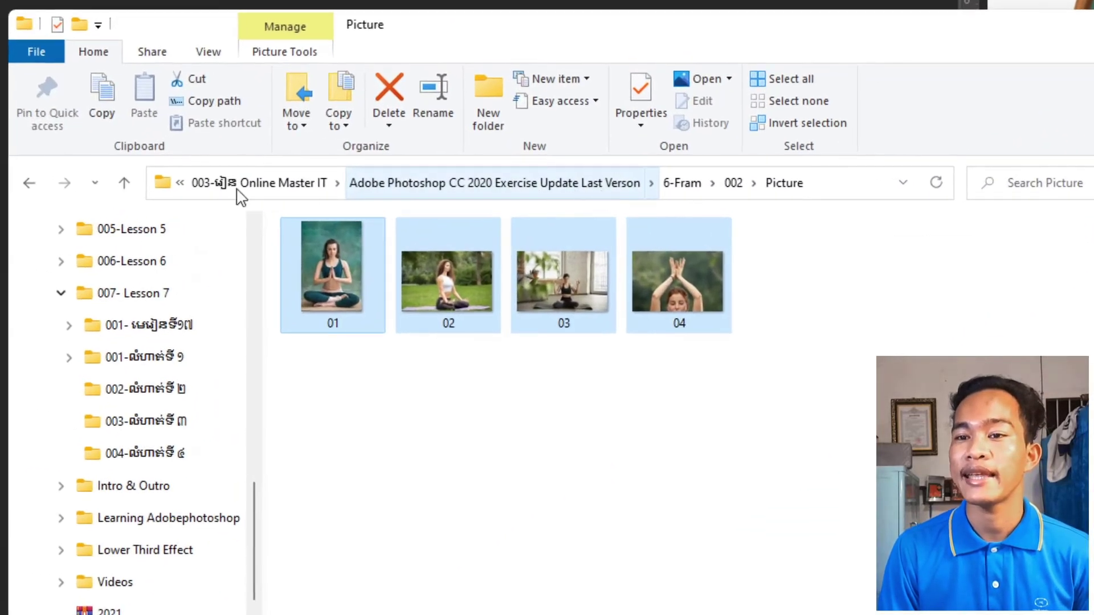
left_click(29, 183)
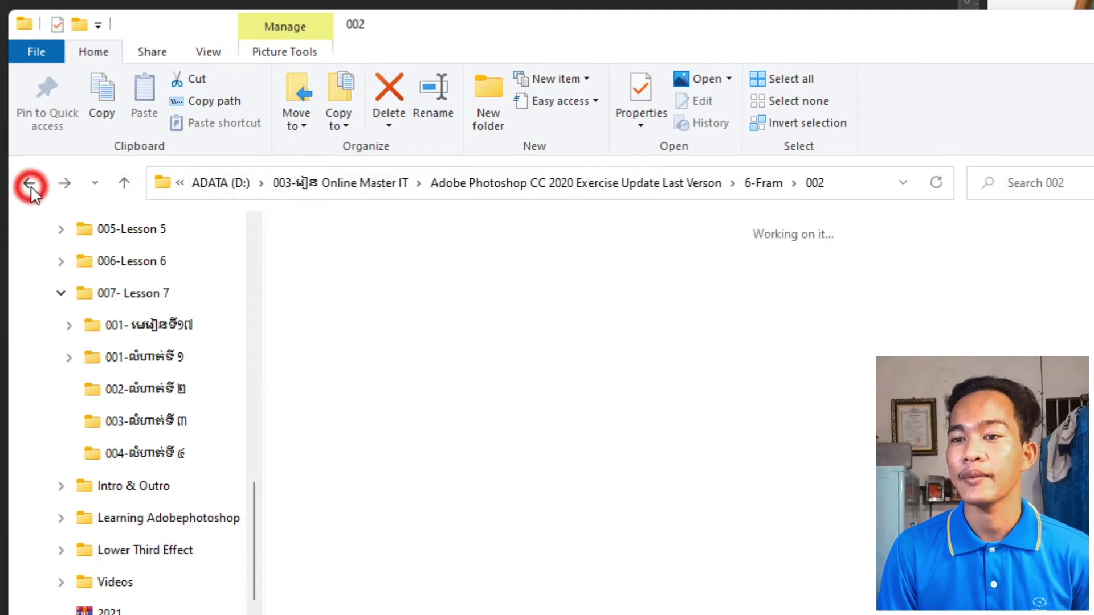
double_click(553, 326)
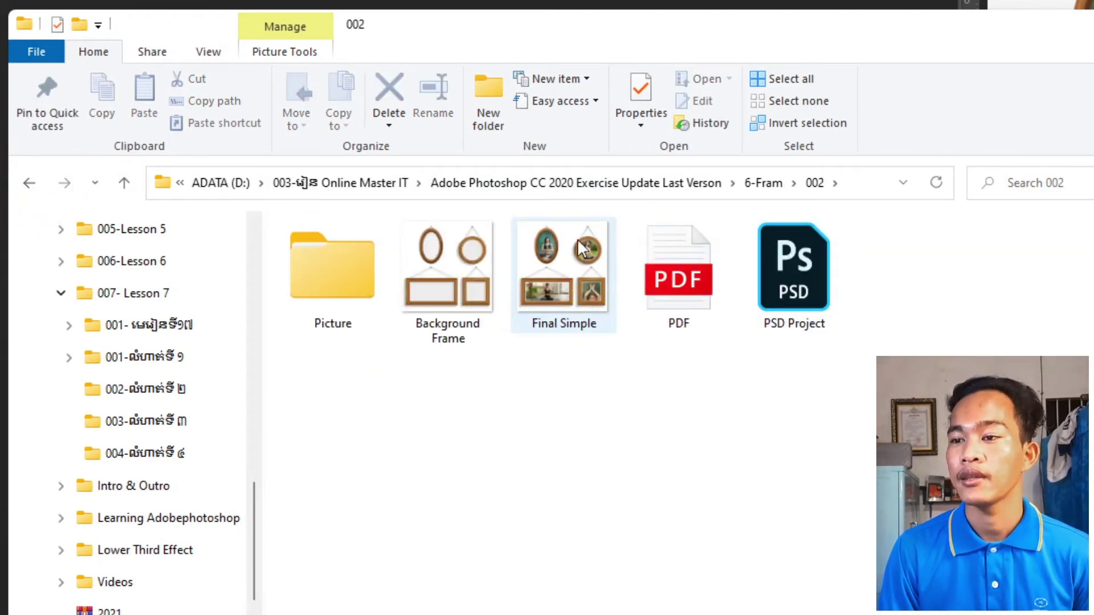
double_click(337, 283)
left_click_drag(821, 351, 313, 233)
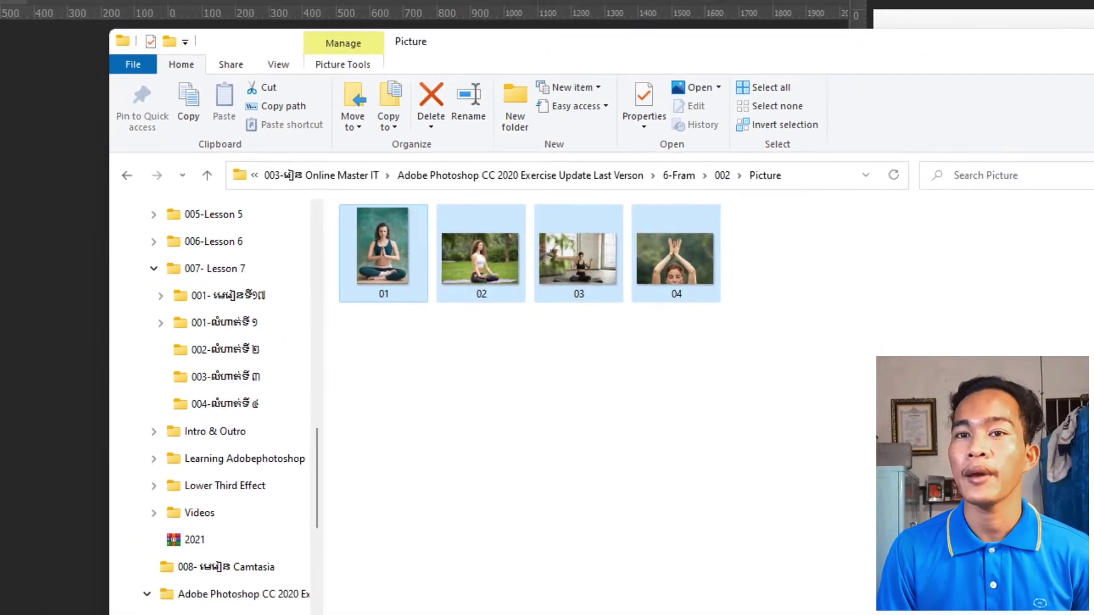
left_click(118, 94)
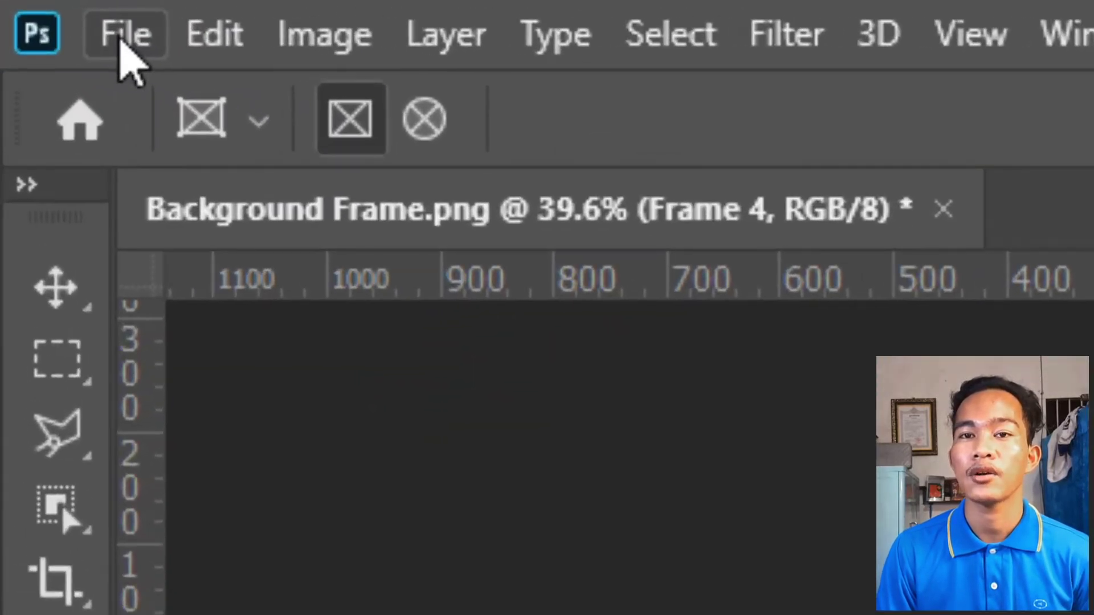
left_click(24, 7)
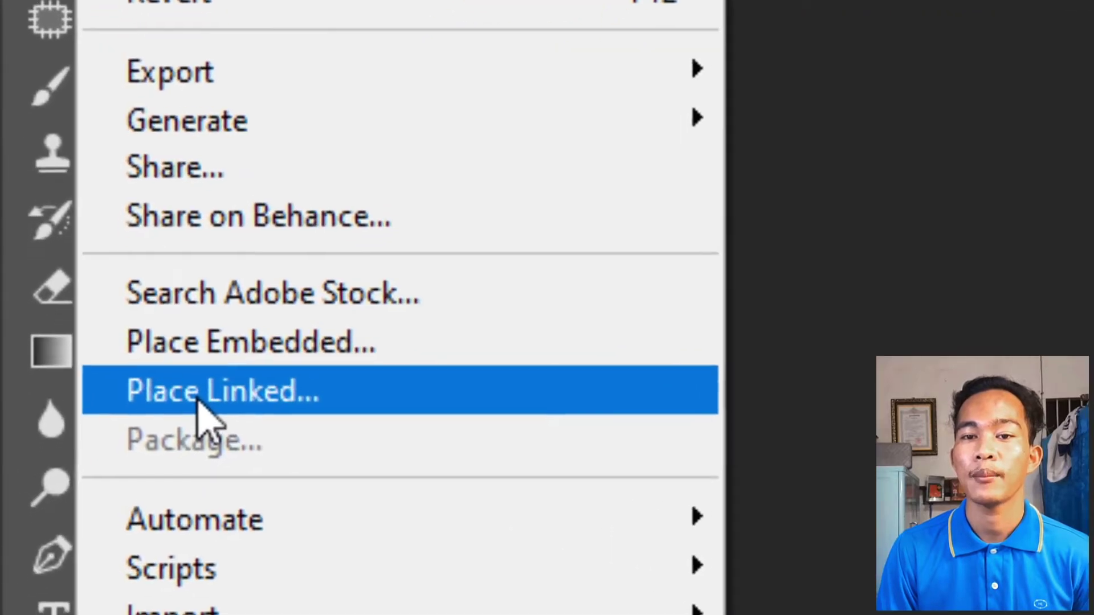
left_click(199, 402)
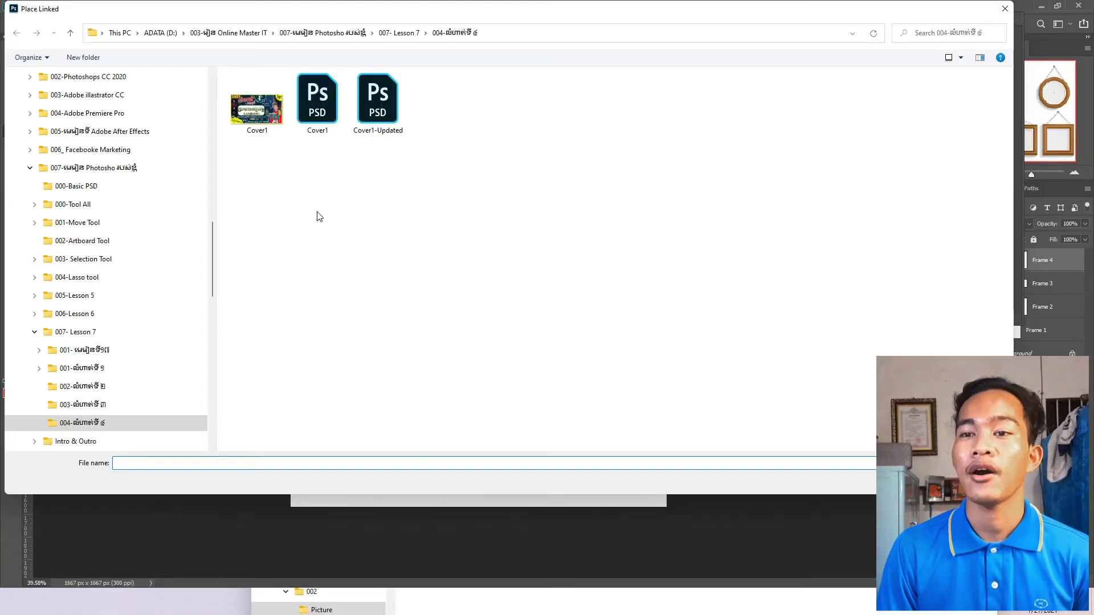
left_click(88, 222)
left_click(88, 149)
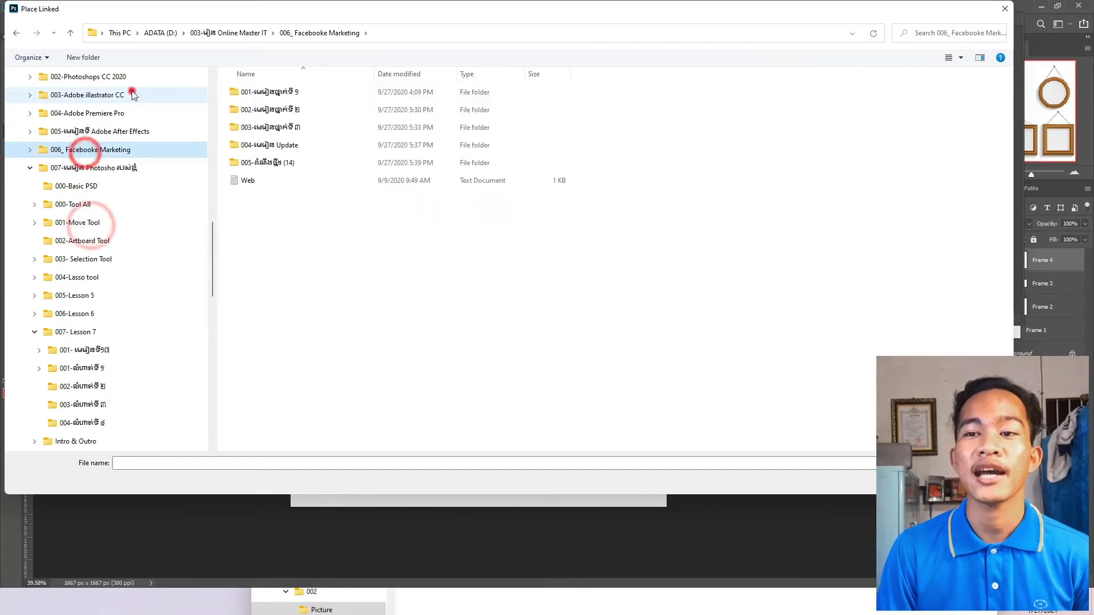
left_click(132, 93)
left_click(1002, 10)
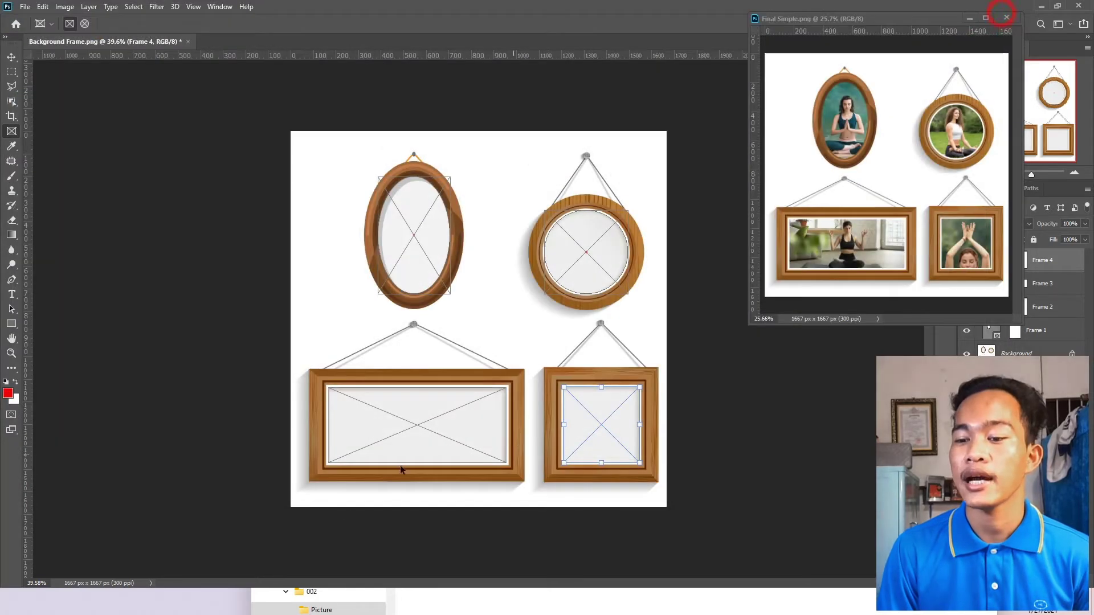
Step: Switch to File Explorer's Picture folder inside 002 and copy its full folder path
left_click(322, 610)
left_click(605, 339)
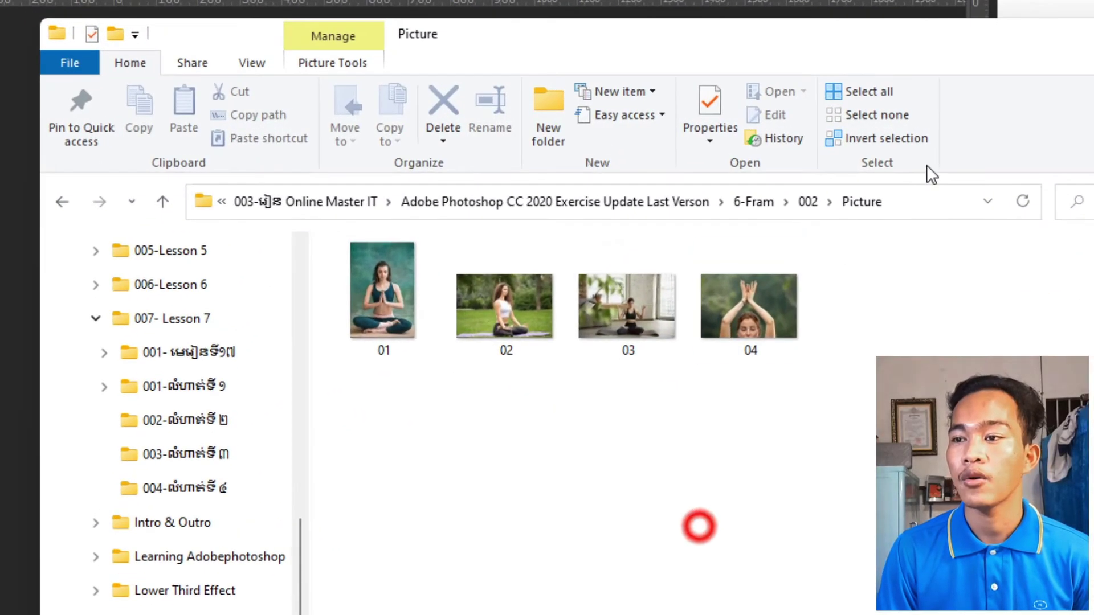
left_click(927, 202)
left_click(888, 201)
key("ctrl+shift+Left")
key("ctrl+shift+Left")
key("ctrl+shift+Left")
key("ctrl+shift+Left")
key("ctrl+shift+Left")
key("ctrl+shift+Left")
key("ctrl+shift+Left")
key("ctrl+shift+Left")
key("ctrl+shift+Left")
key("ctrl+shift+Left")
key("ctrl+shift+Left")
key("ctrl+shift+Left")
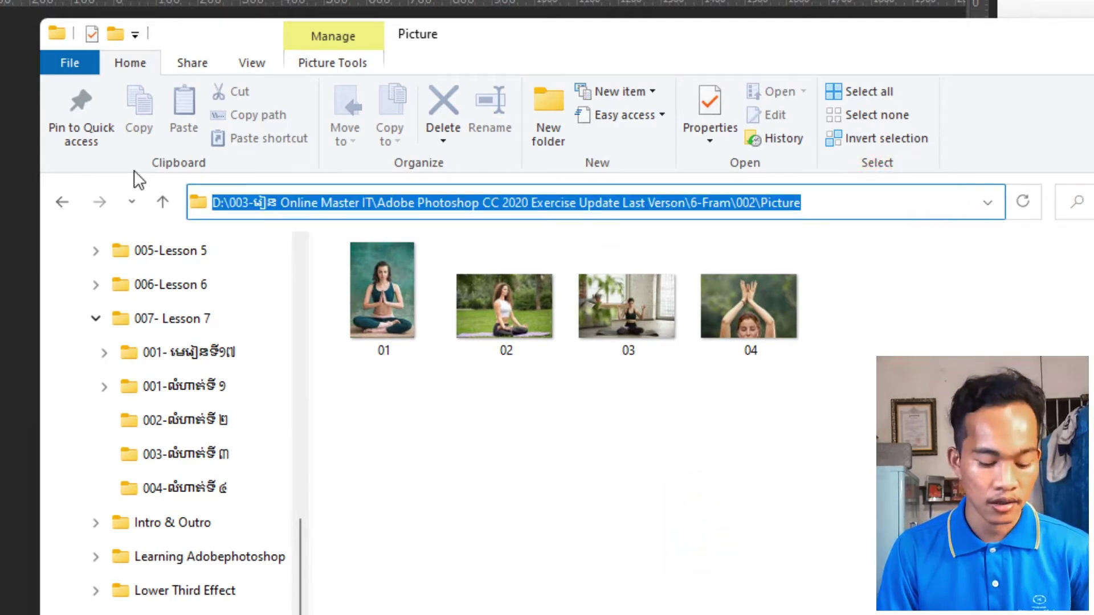
right_click(686, 198)
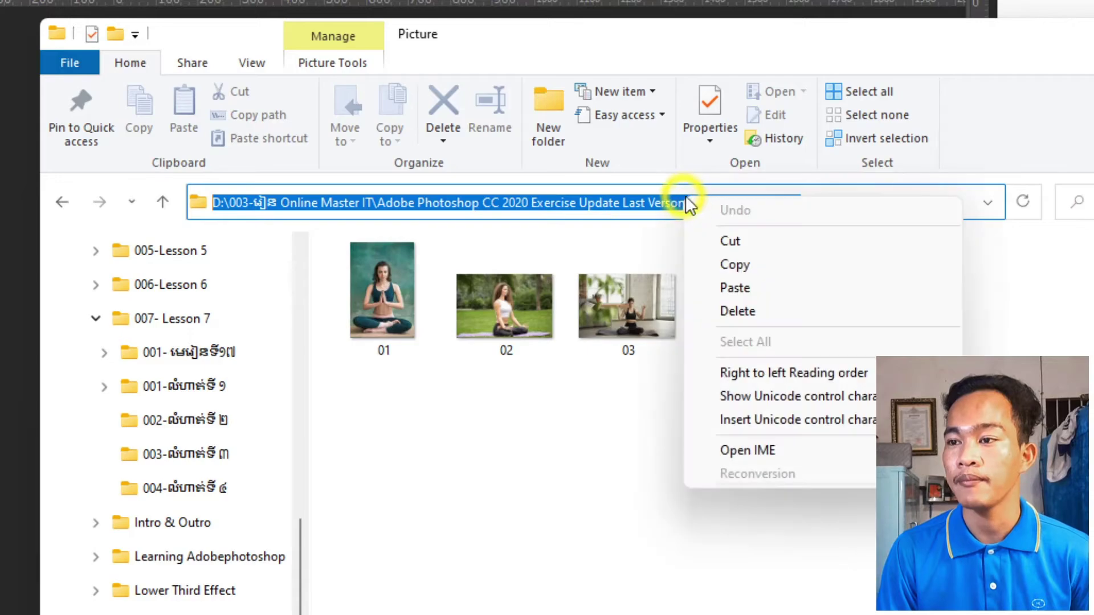
left_click(740, 264)
Step: Switch back to Photoshop, select the oval frame, start Place Linked and go to the copied Picture folder path
key("alt+Tab")
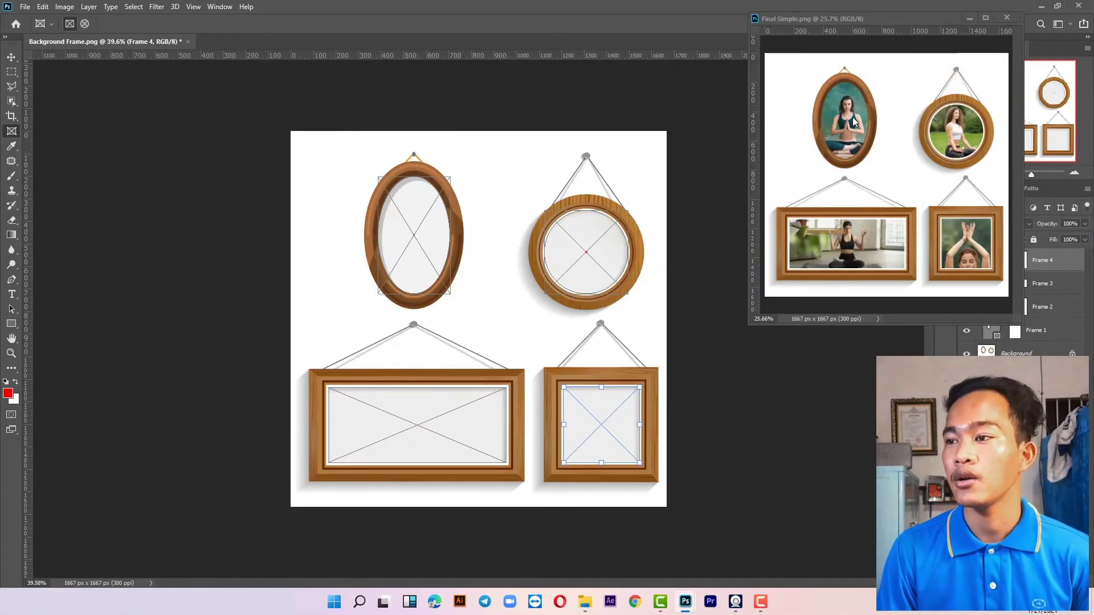
left_click(421, 223)
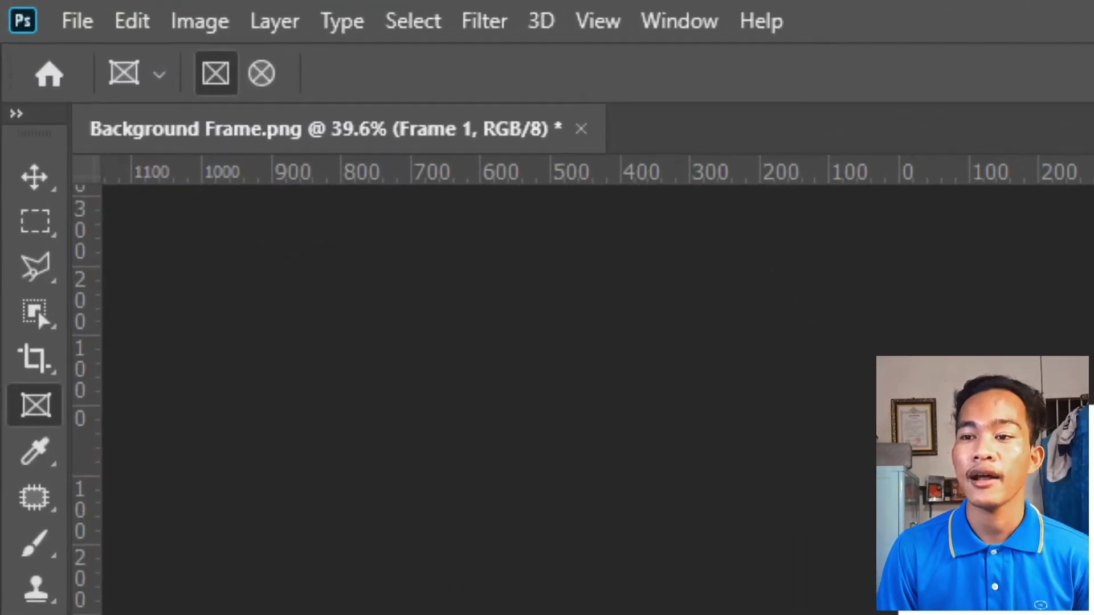
left_click(71, 28)
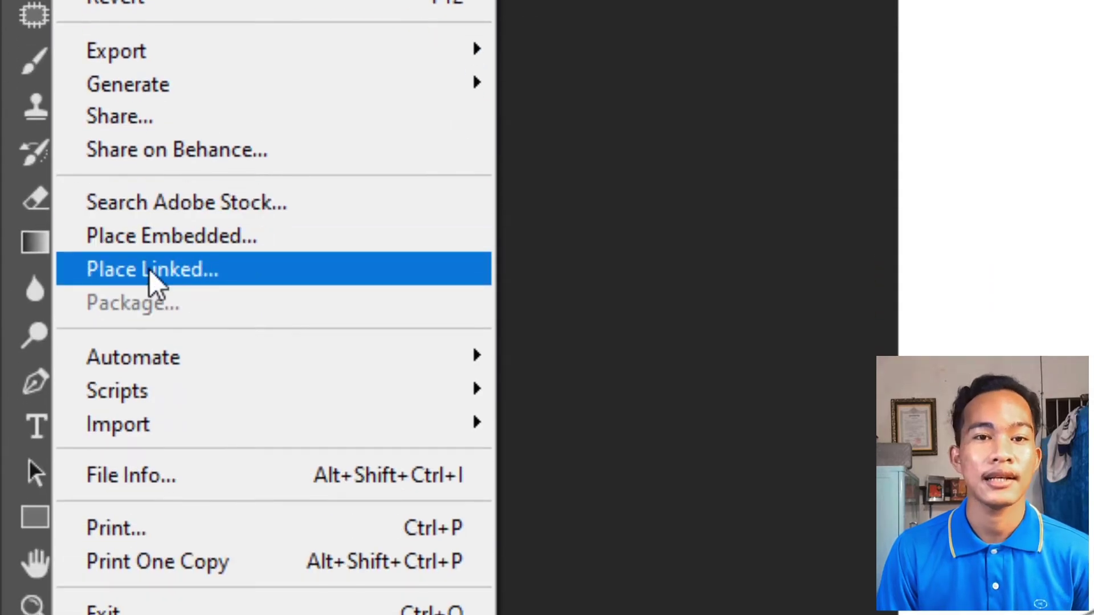
left_click(150, 268)
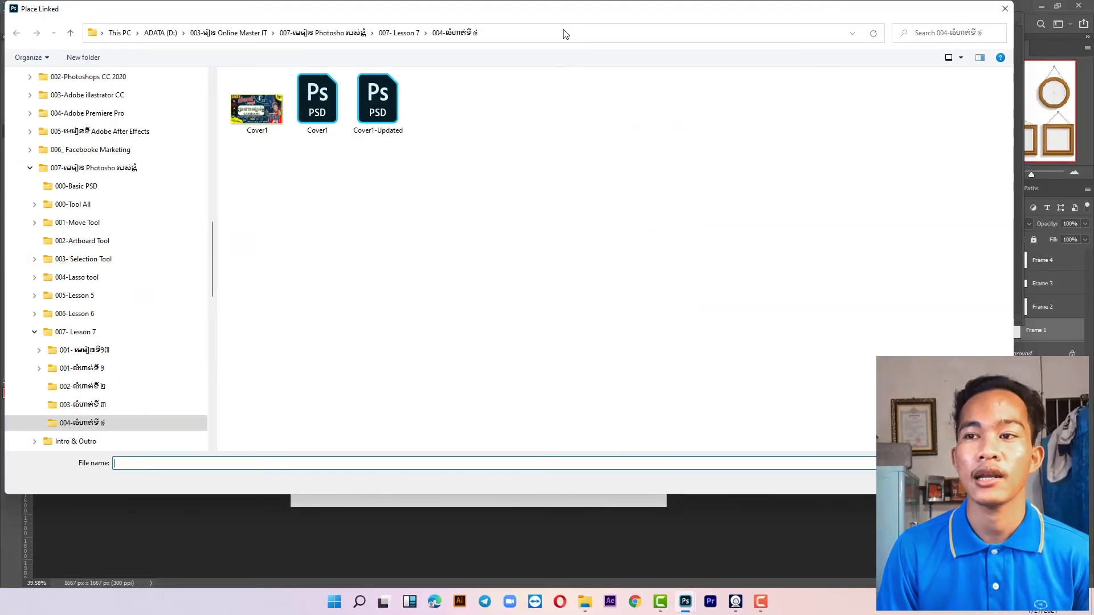
left_click(669, 33)
left_click(397, 32)
left_click_drag(441, 34, 102, 36)
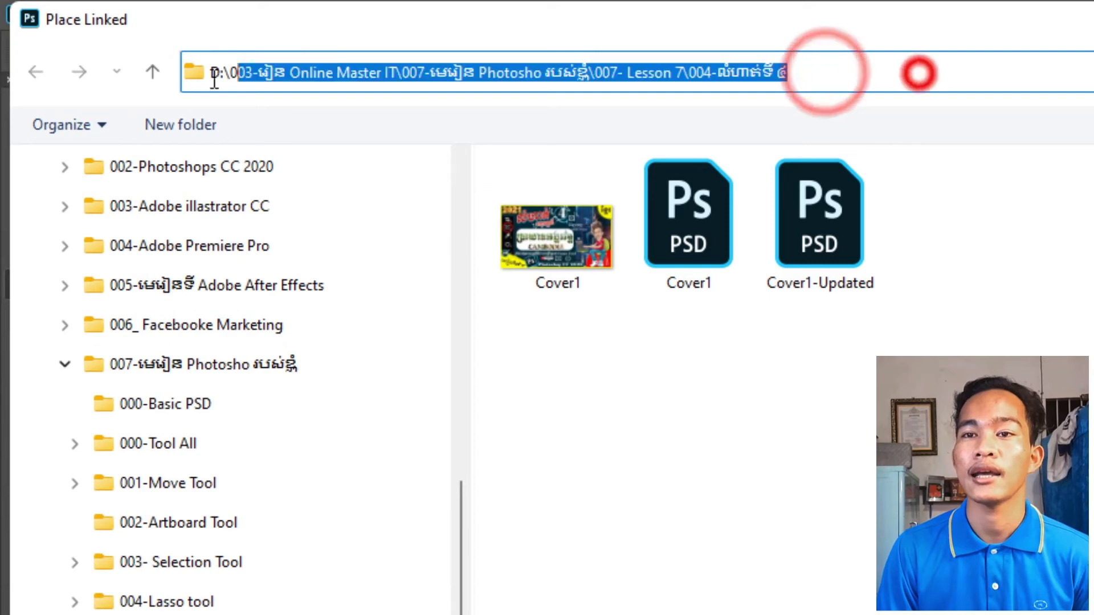
left_click_drag(214, 80, 208, 79)
right_click(887, 74)
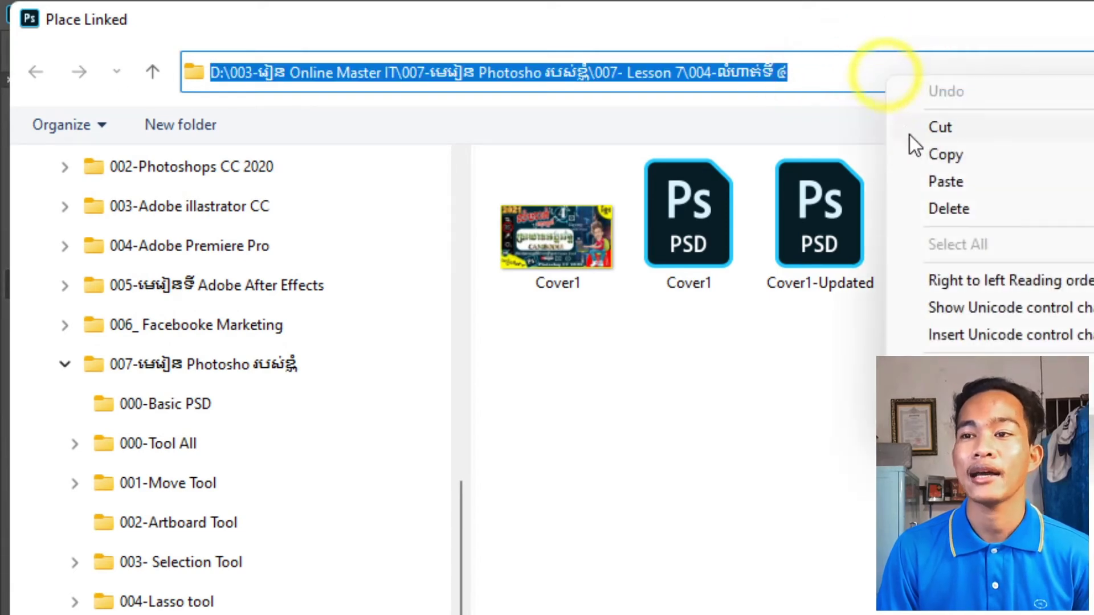
left_click(945, 185)
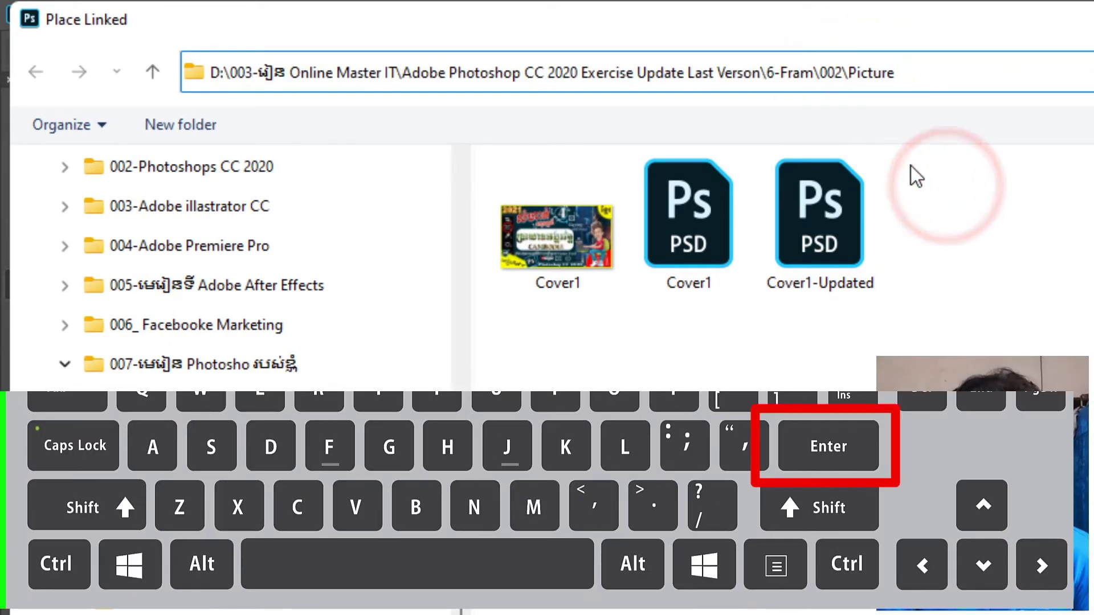
key("Return")
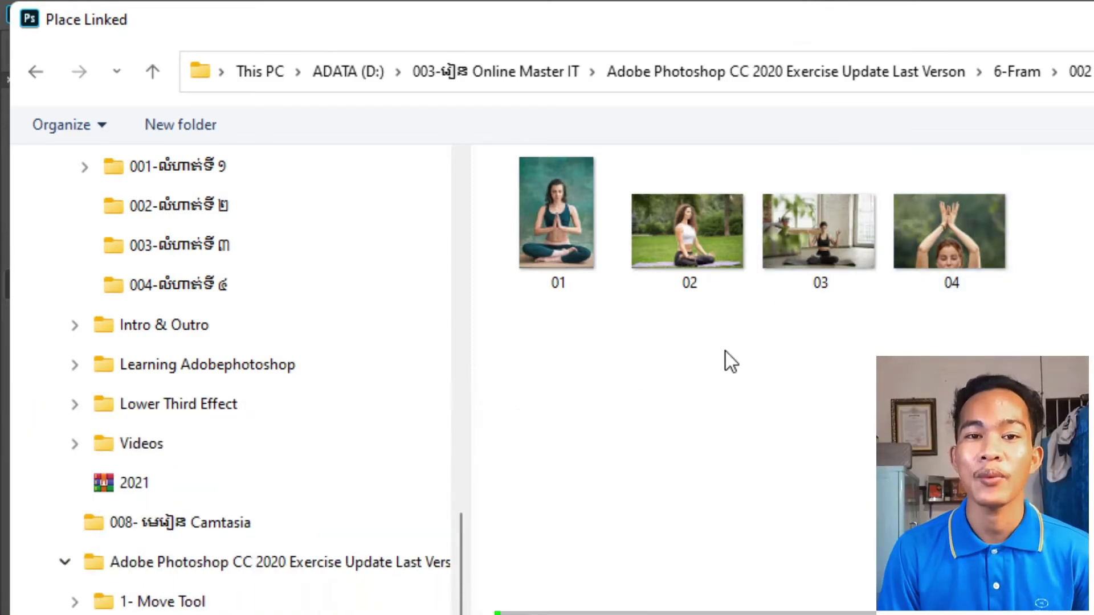
Step: Place photo 01 as a linked image in the oval frame
left_click(731, 390)
left_click(539, 244)
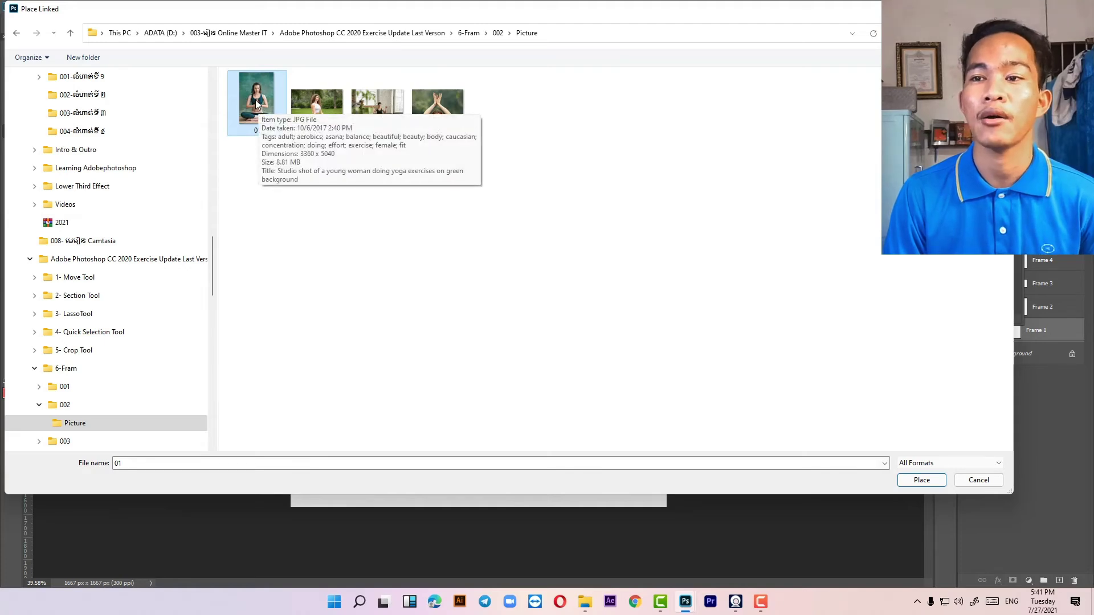
double_click(256, 103)
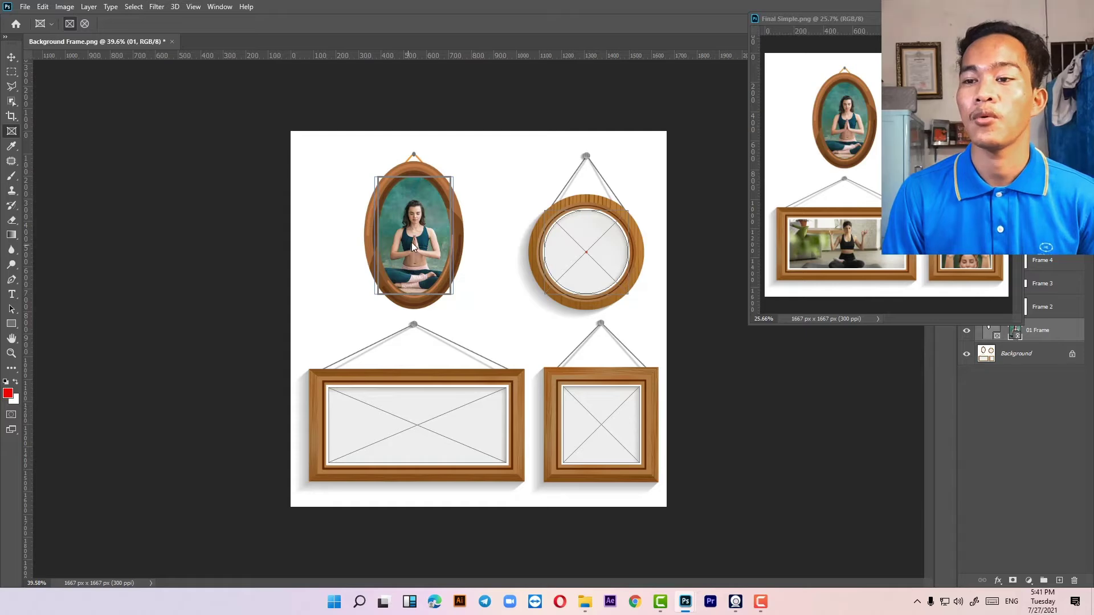
Step: Move the floating Final Simple.png reference window to the empty area beside the oval picture frame
left_click(606, 256)
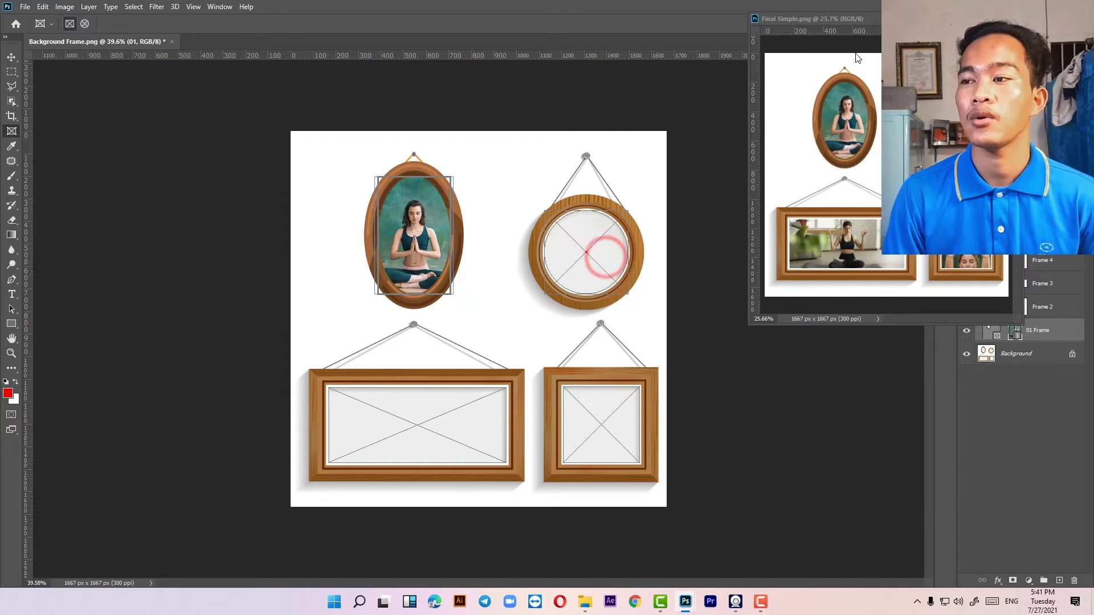
left_click_drag(857, 18, 118, 225)
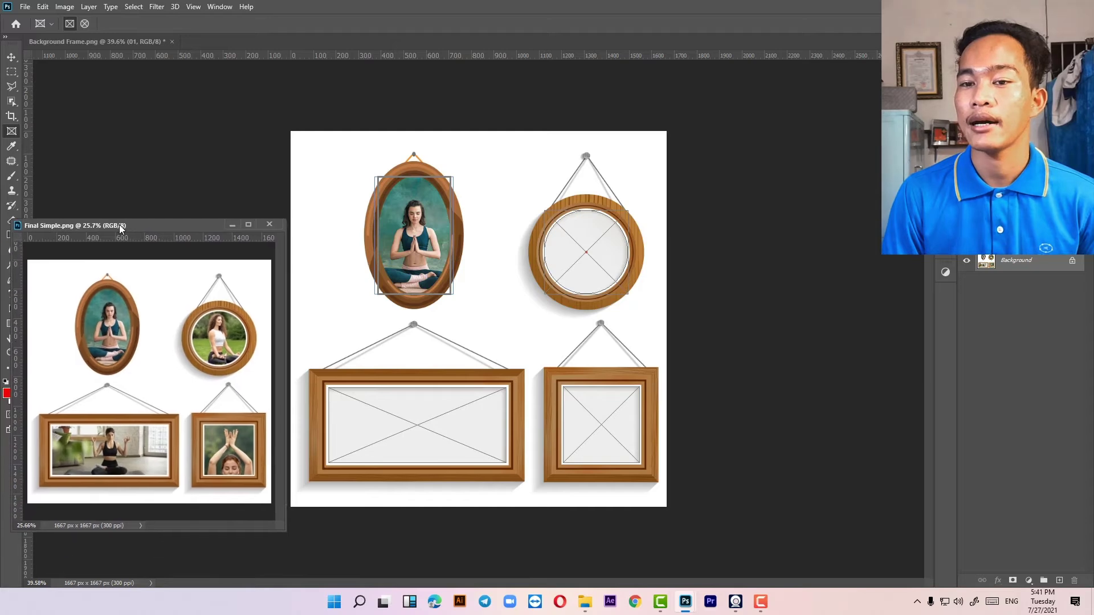
left_click(590, 247)
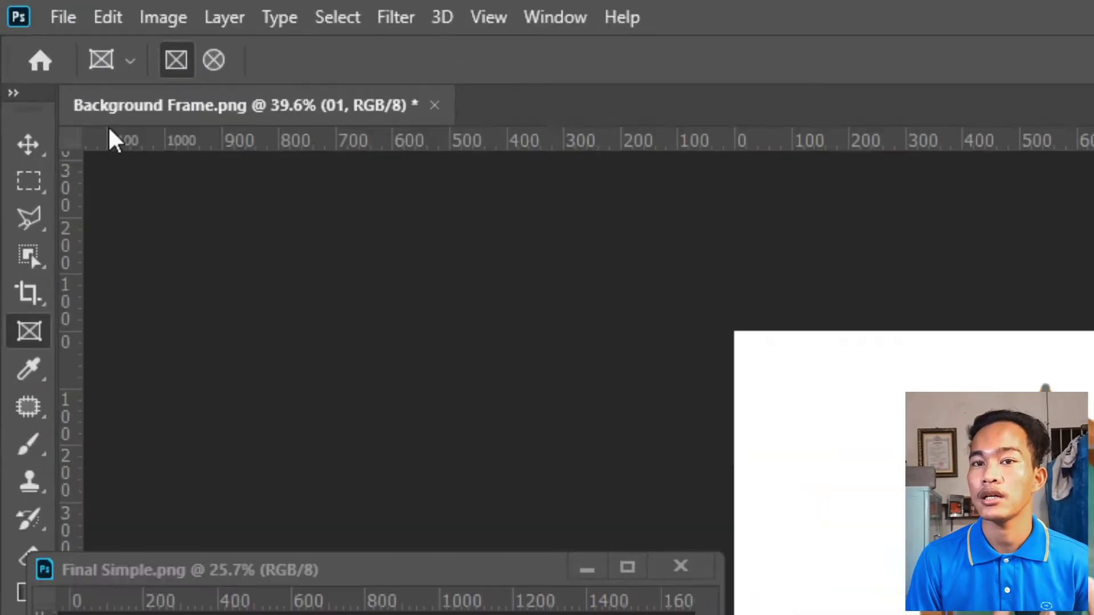
Step: Switch to the Move tool and fully lock the 01 Frame layer
left_click(11, 57)
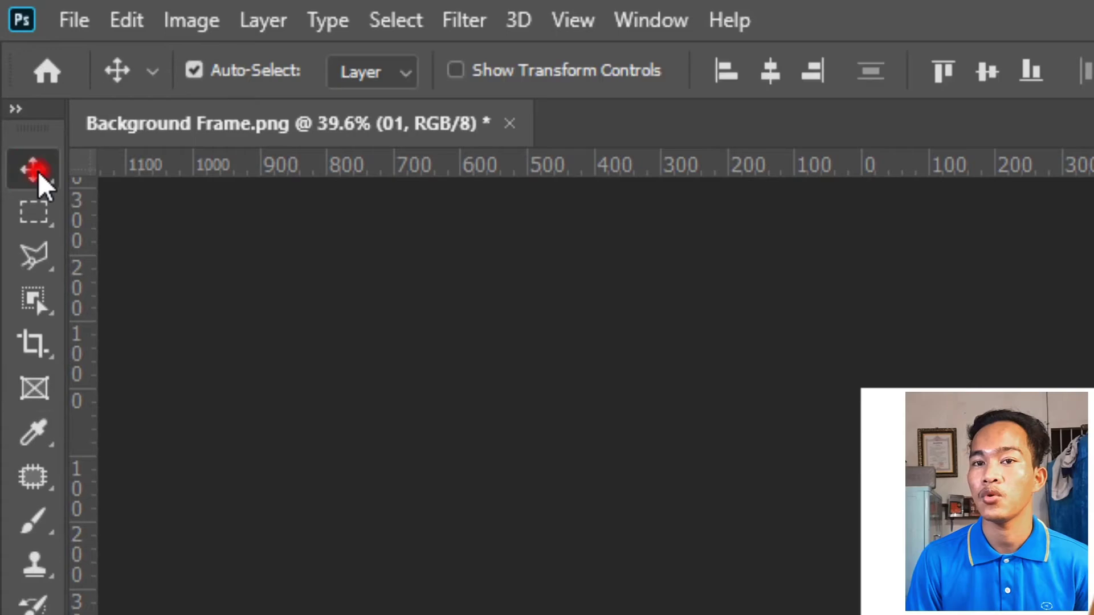
left_click(584, 243)
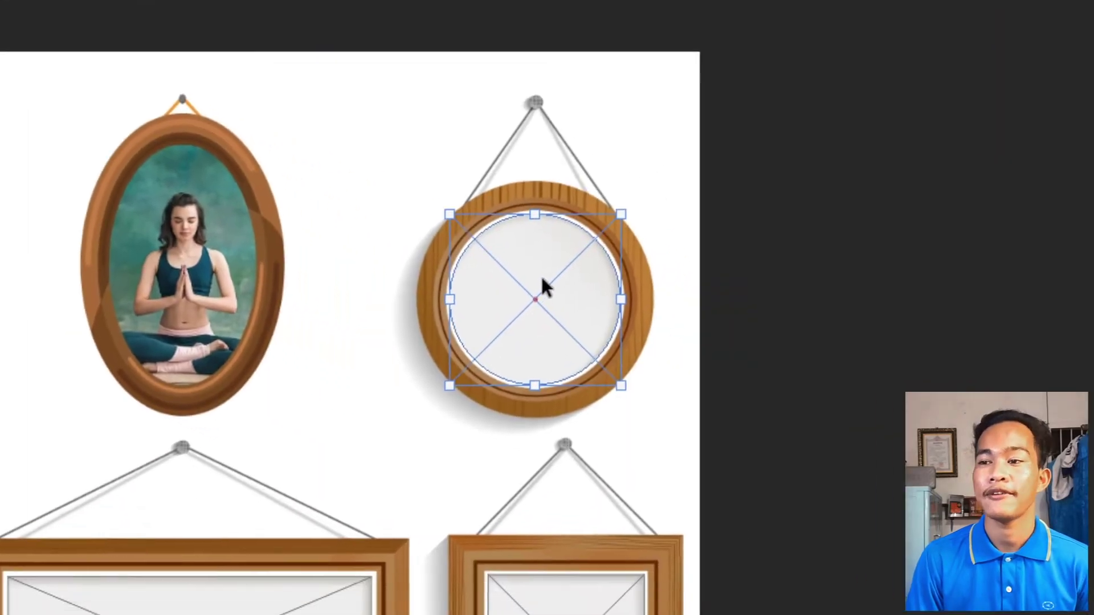
left_click(643, 347)
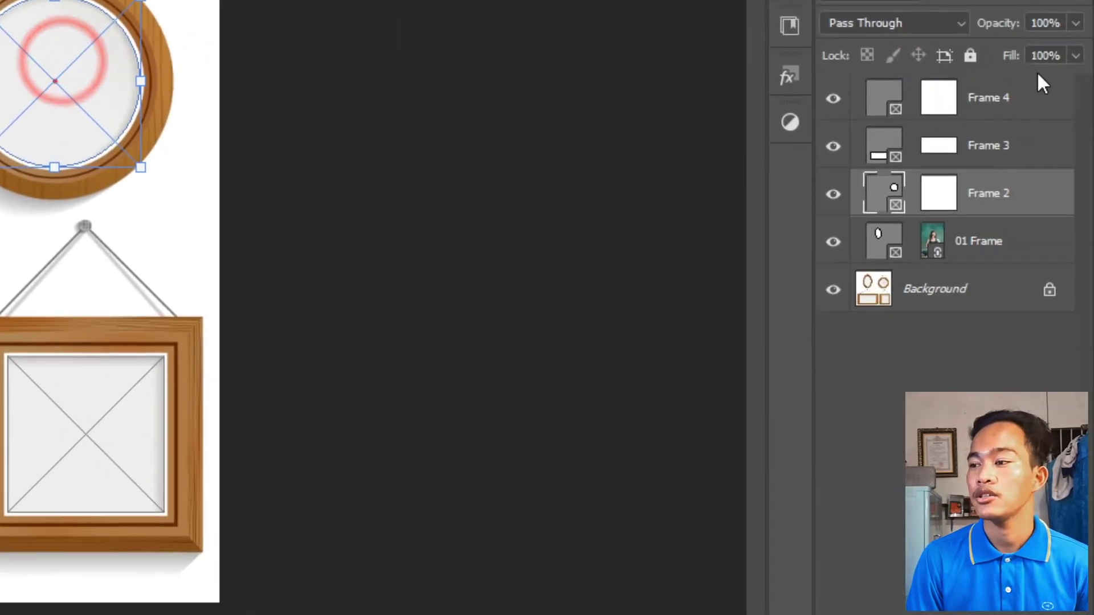
left_click(980, 245)
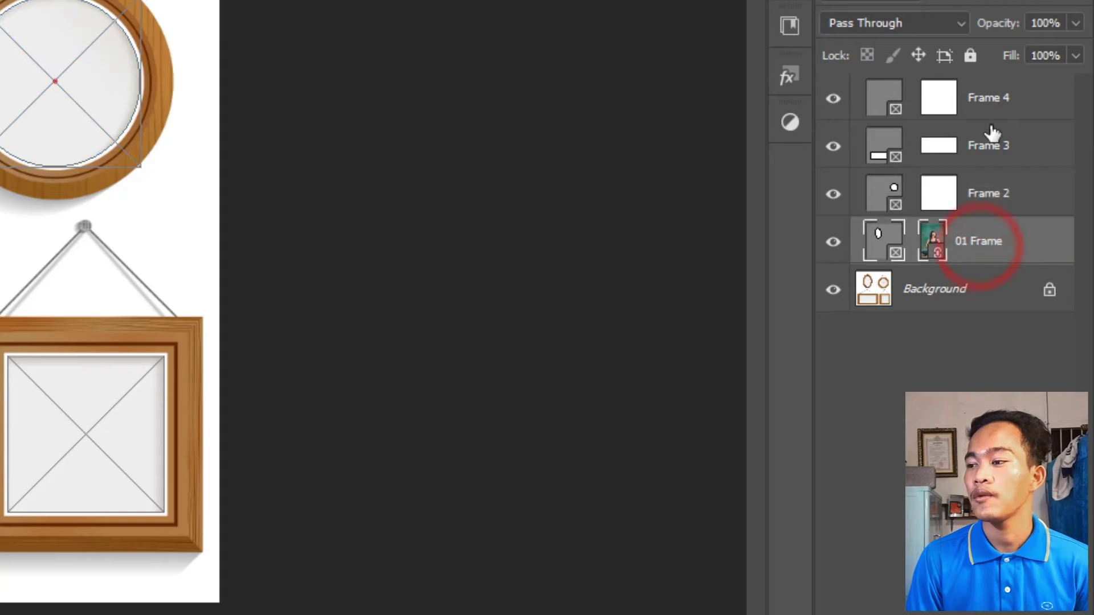
left_click(970, 55)
Step: Select the Frame 2 layer over the round opening and show its frame properties
left_click(988, 191)
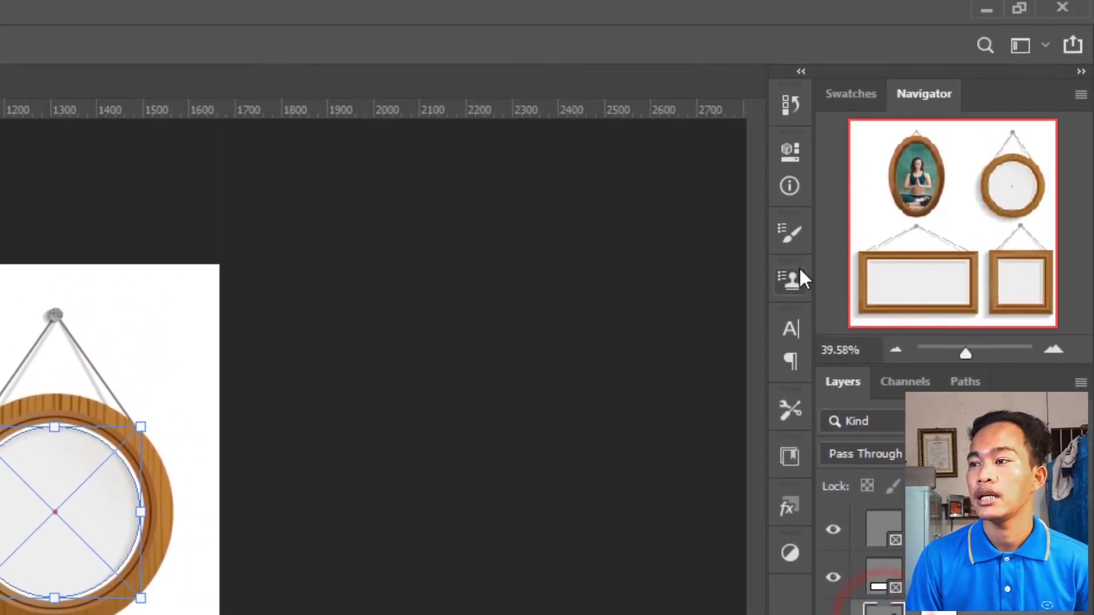
left_click(787, 155)
left_click(786, 155)
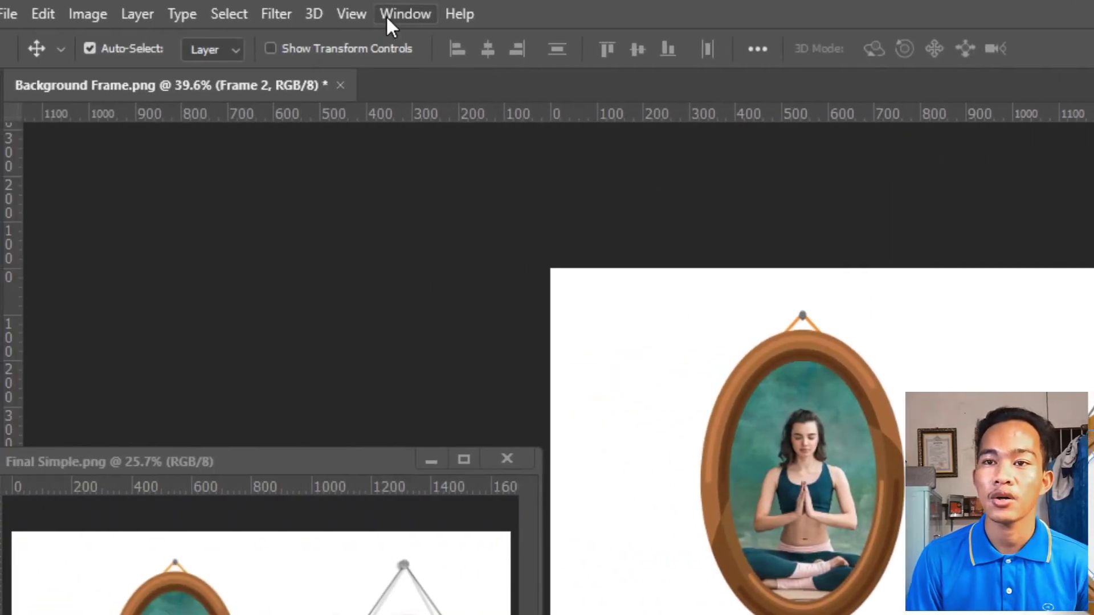
left_click(391, 13)
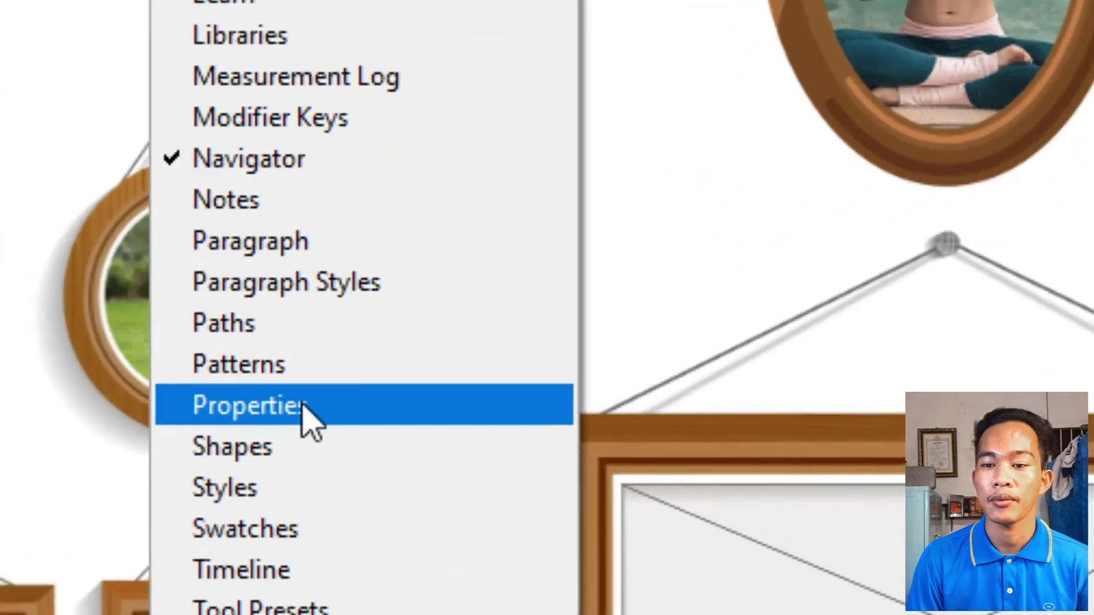
left_click(301, 400)
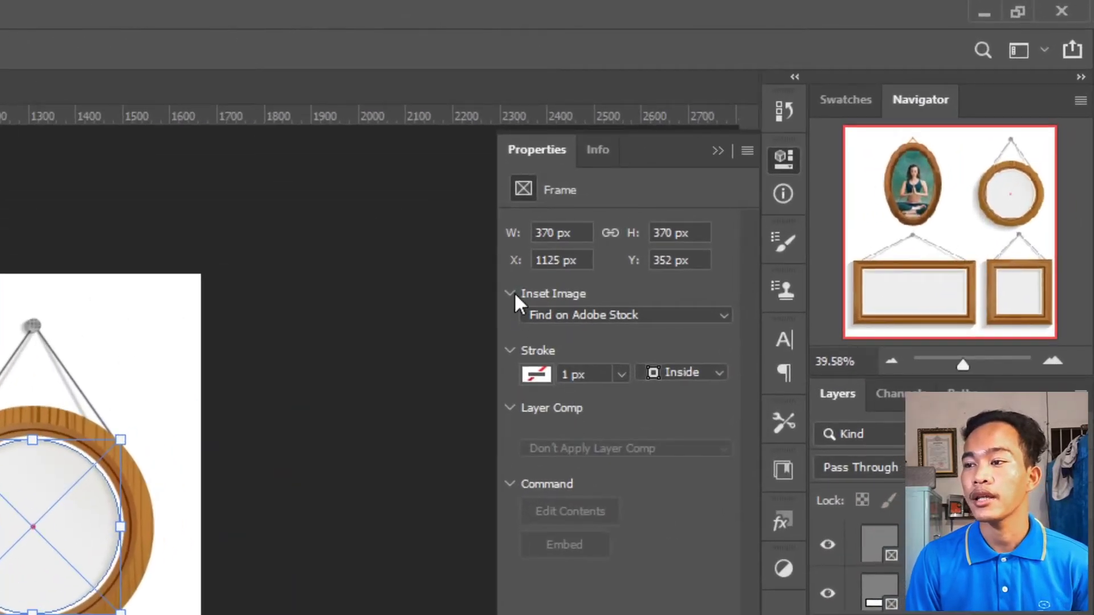
Step: Insert photo 02 into the round frame as an inset image placed from local disk as linked
left_click(588, 319)
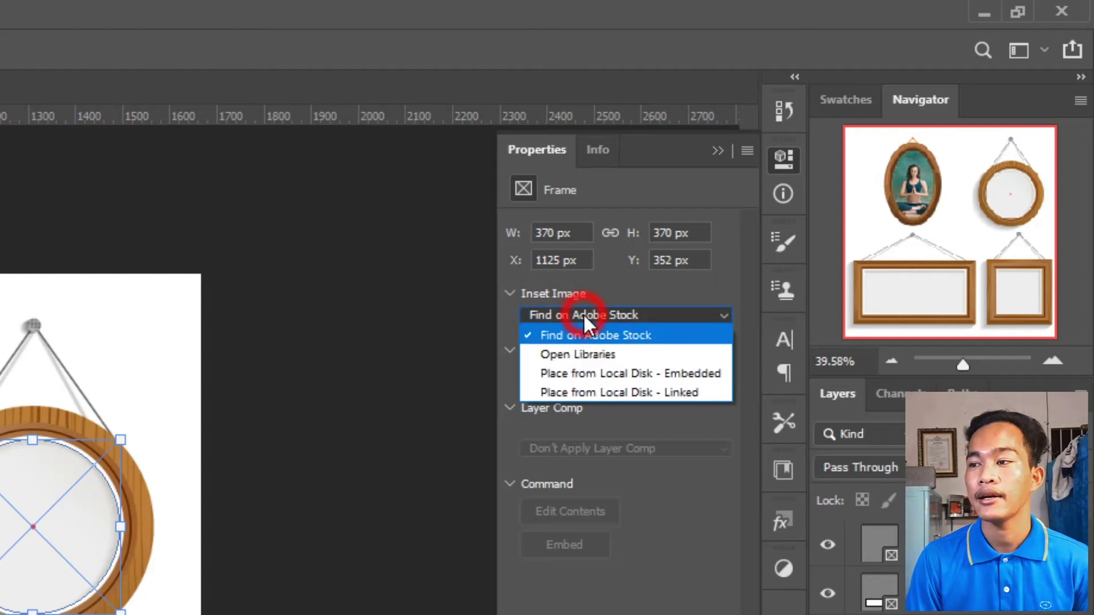
left_click(598, 393)
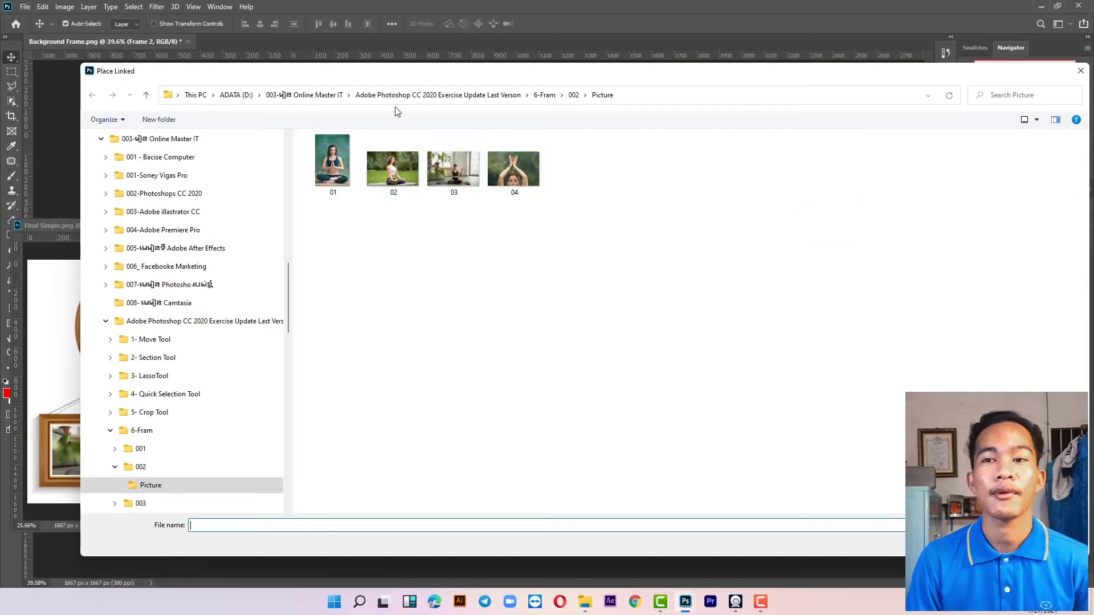
left_click_drag(108, 69, 391, 68)
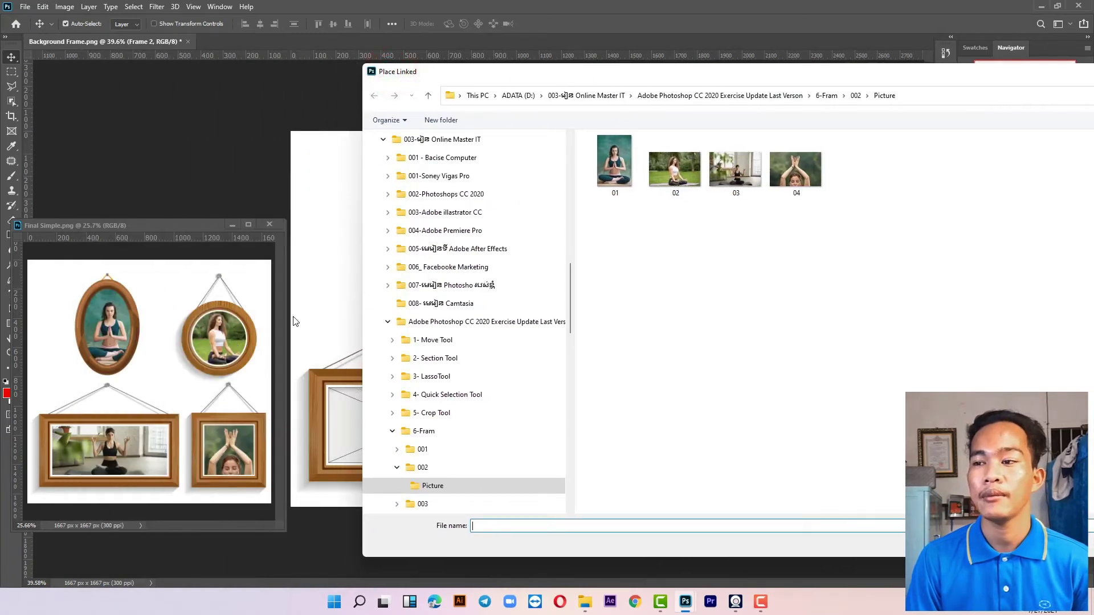
left_click(672, 173)
double_click(672, 173)
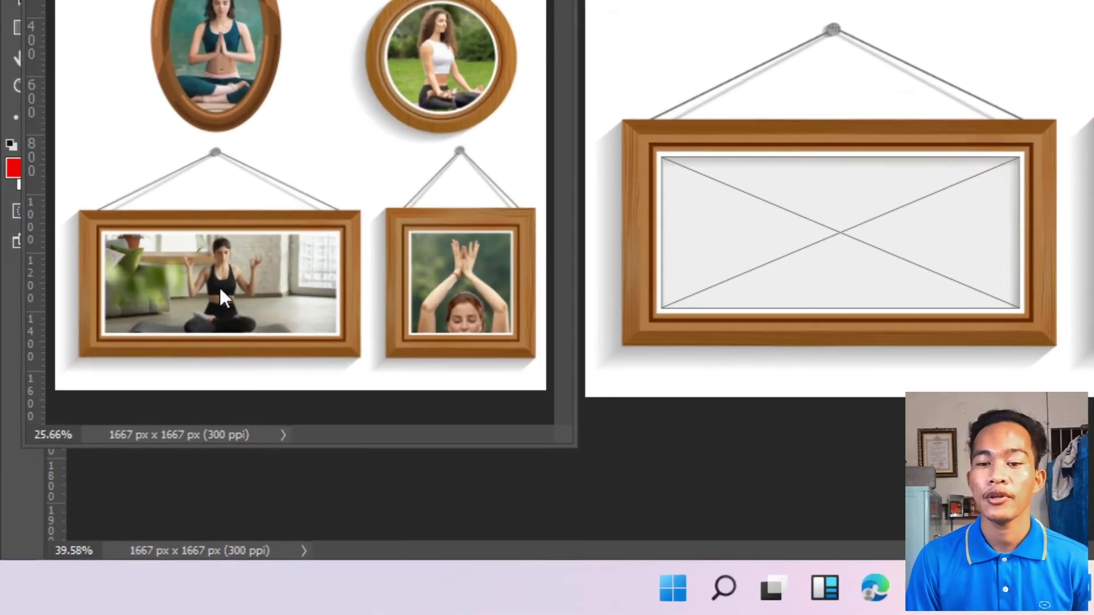
Step: Compare the wide frame with the Final Simple.png reference and fully lock the 02 Frame layer
left_click(102, 449)
left_click(861, 206)
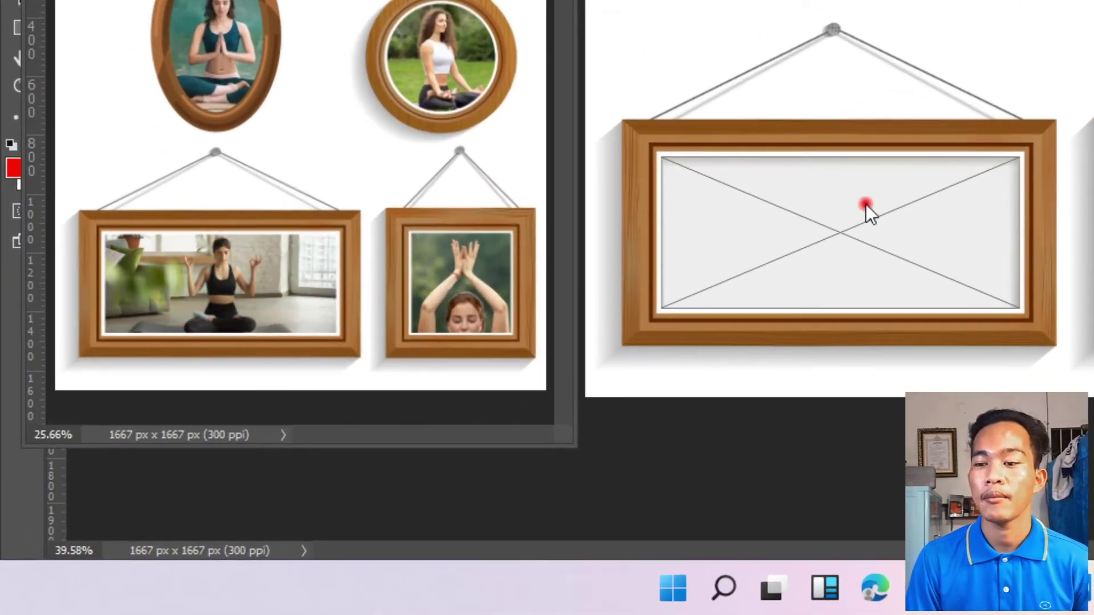
left_click(898, 218)
left_click(1025, 227)
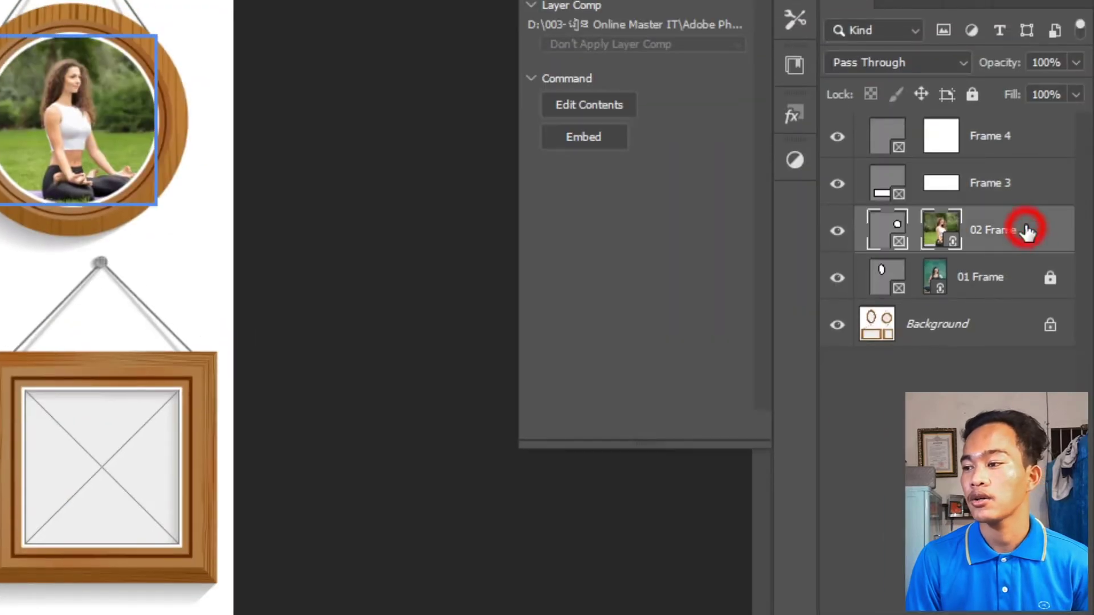
left_click(975, 95)
Step: Insert photo 03 into the wide rectangular frame as an inset image placed from local disk as linked
left_click(188, 527)
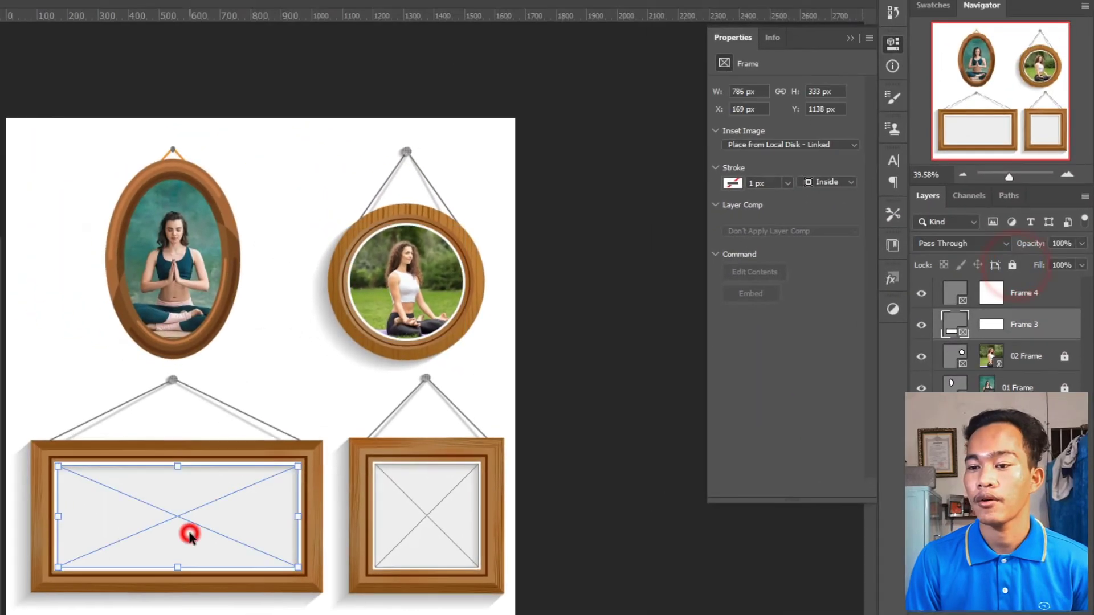
left_click(785, 145)
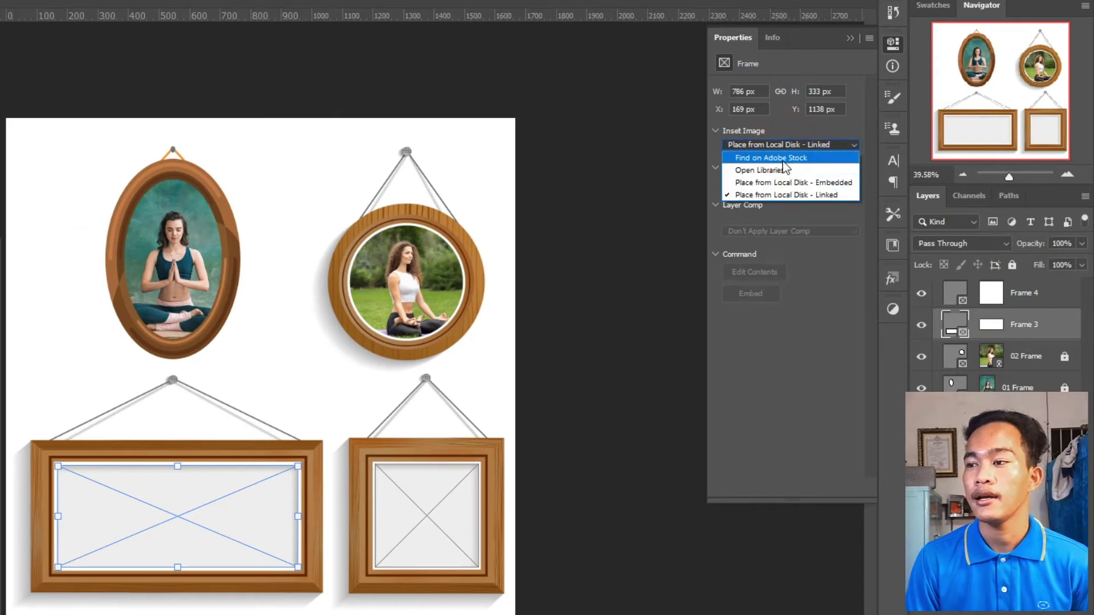
left_click(815, 195)
left_click(226, 189)
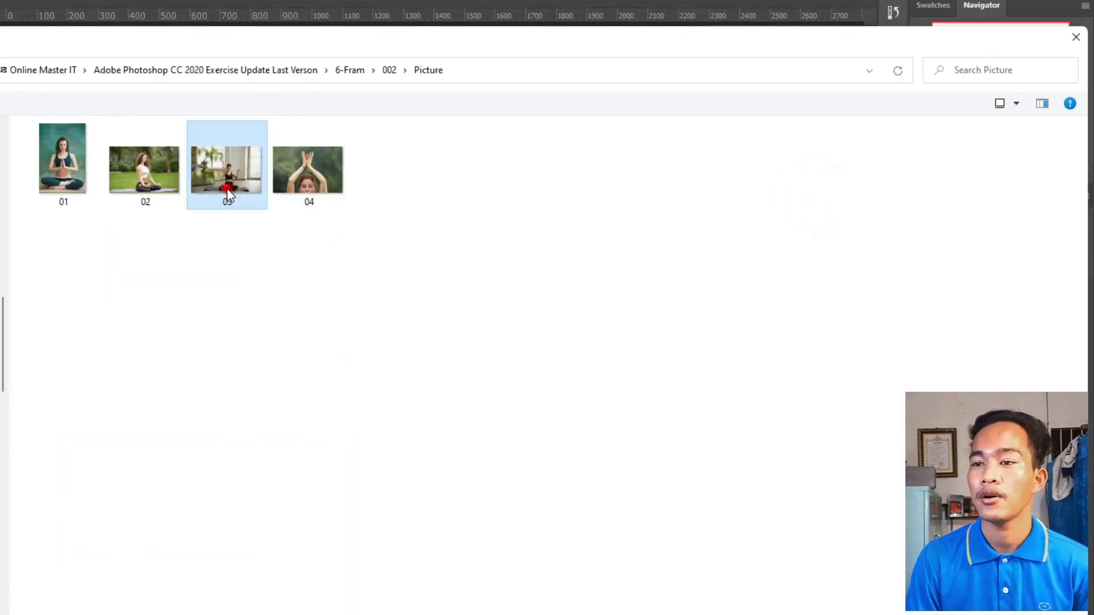
double_click(227, 171)
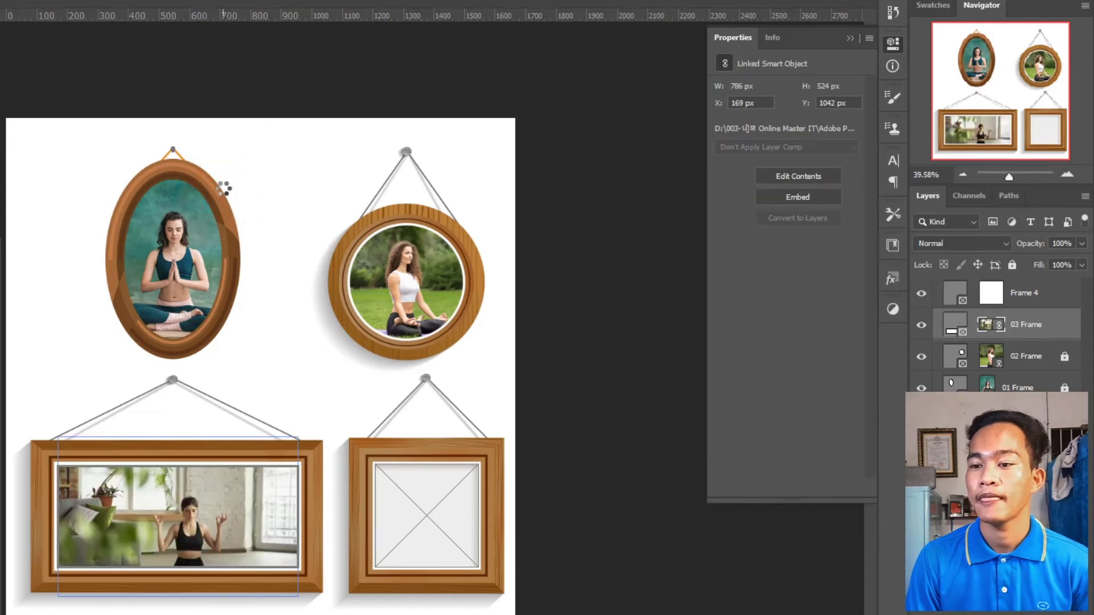
Step: Insert photo 04 into the square frame as an inset image placed from local disk as linked
left_click(434, 515)
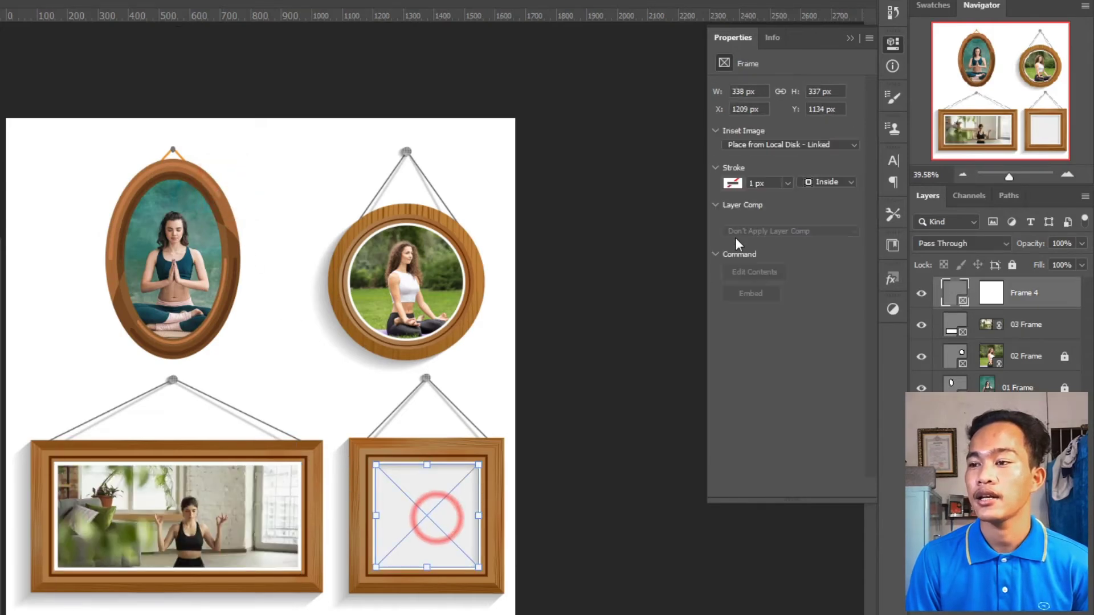
left_click(780, 146)
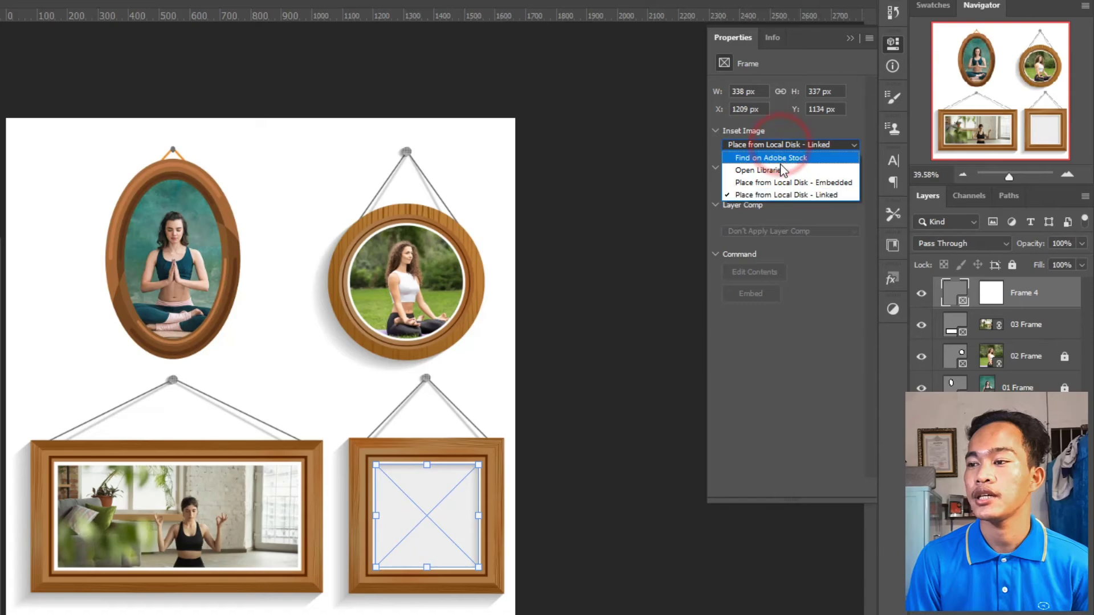
left_click(785, 193)
double_click(327, 187)
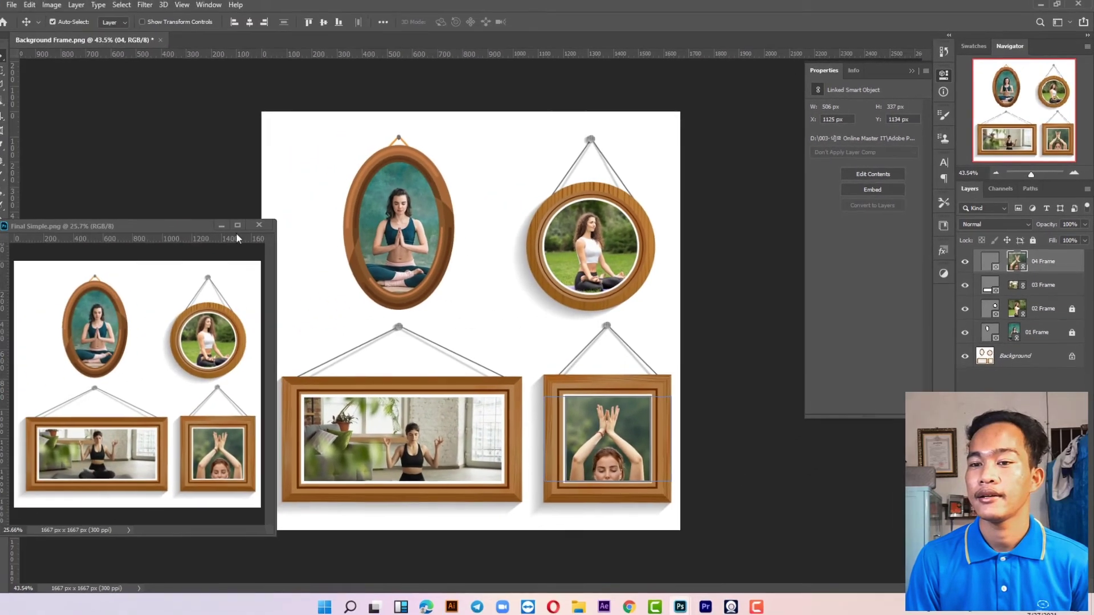
Step: Compare the four filled frames with the Final Simple.png reference and close that reference document
left_click_drag(11, 239, 496, 117)
left_click_drag(620, 131, 295, 213)
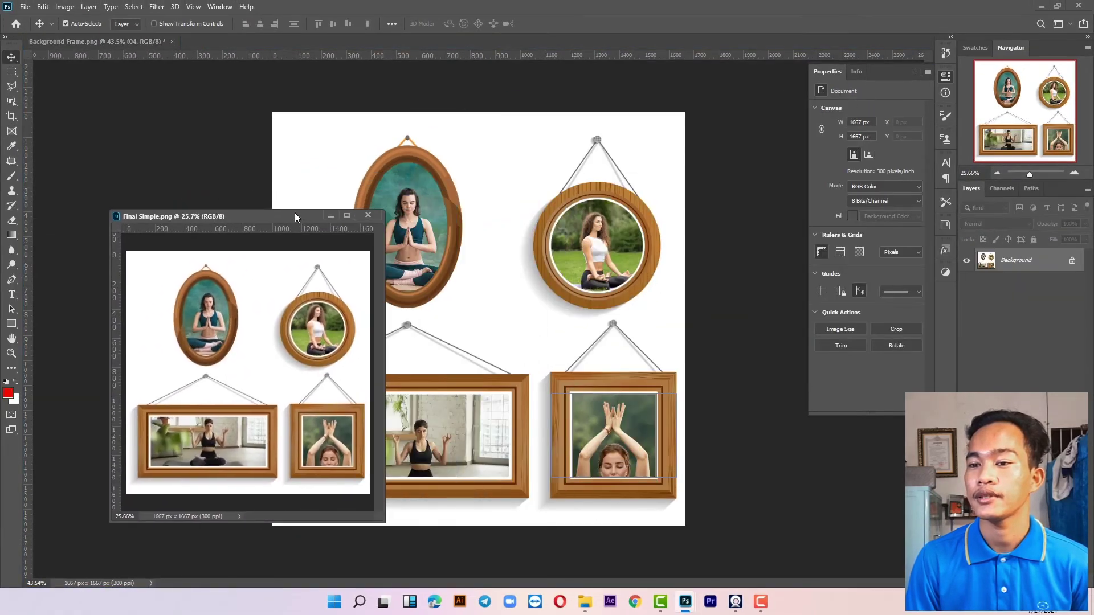
left_click(368, 212)
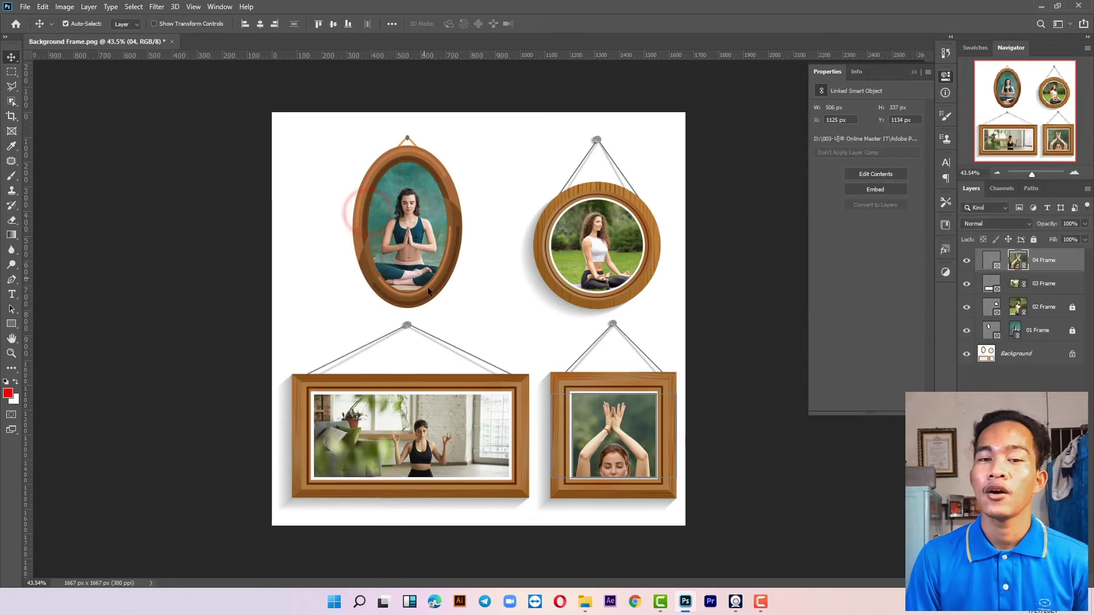
scroll(410, 279, "up", 2)
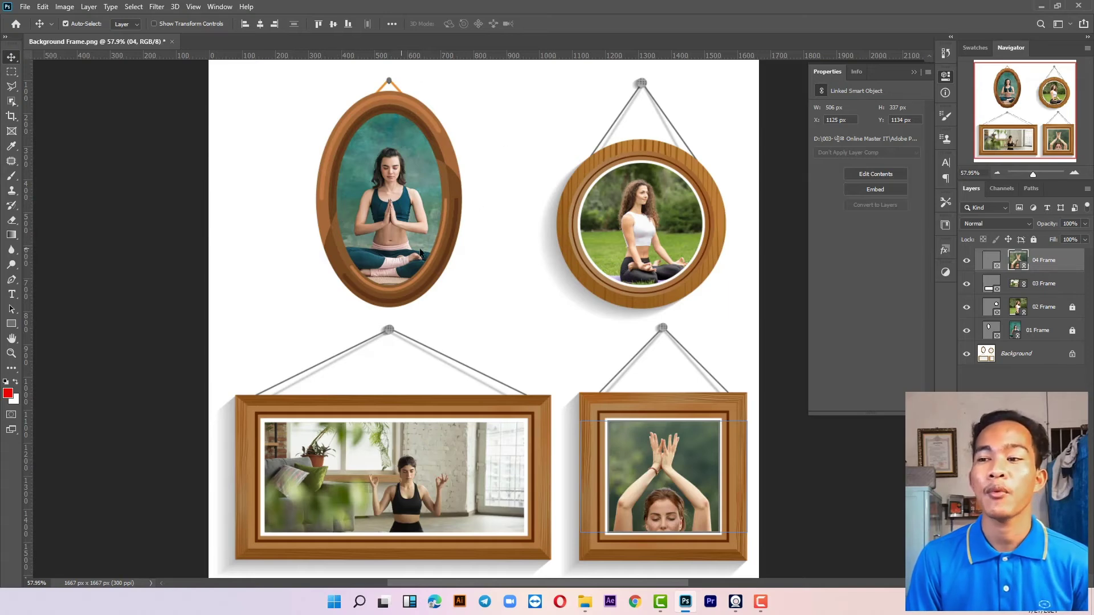
scroll(359, 462, "down", 1)
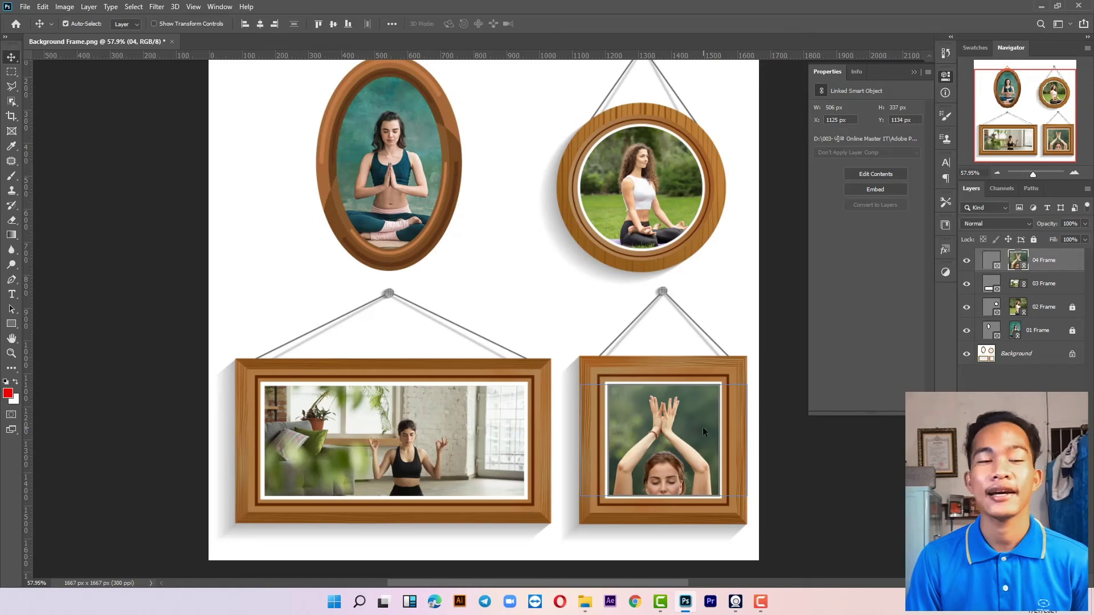
scroll(693, 418, "down", 1)
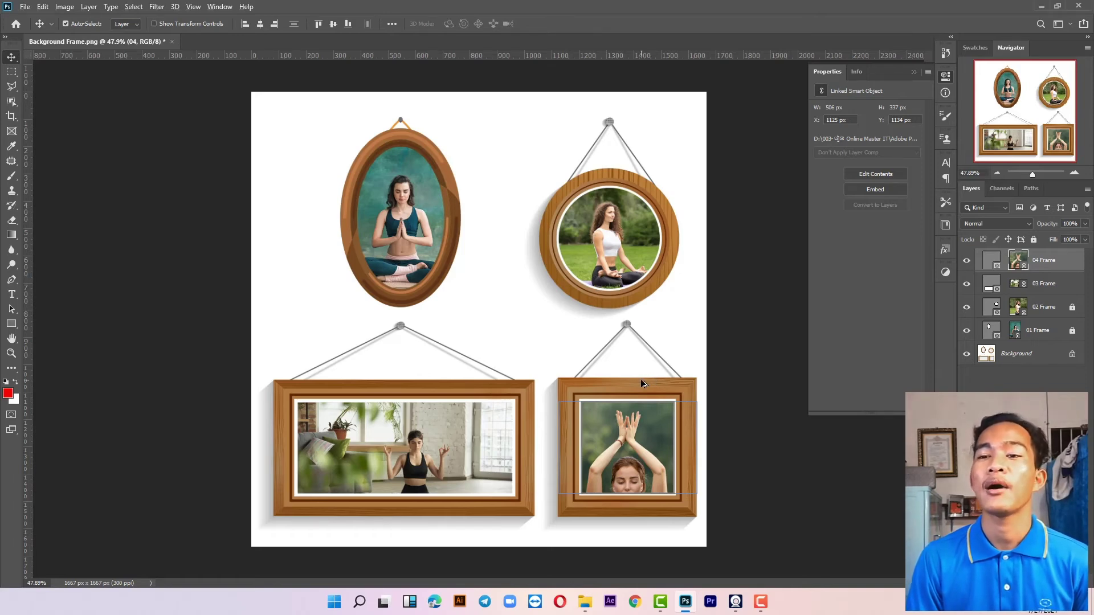
scroll(579, 371, "up", 1)
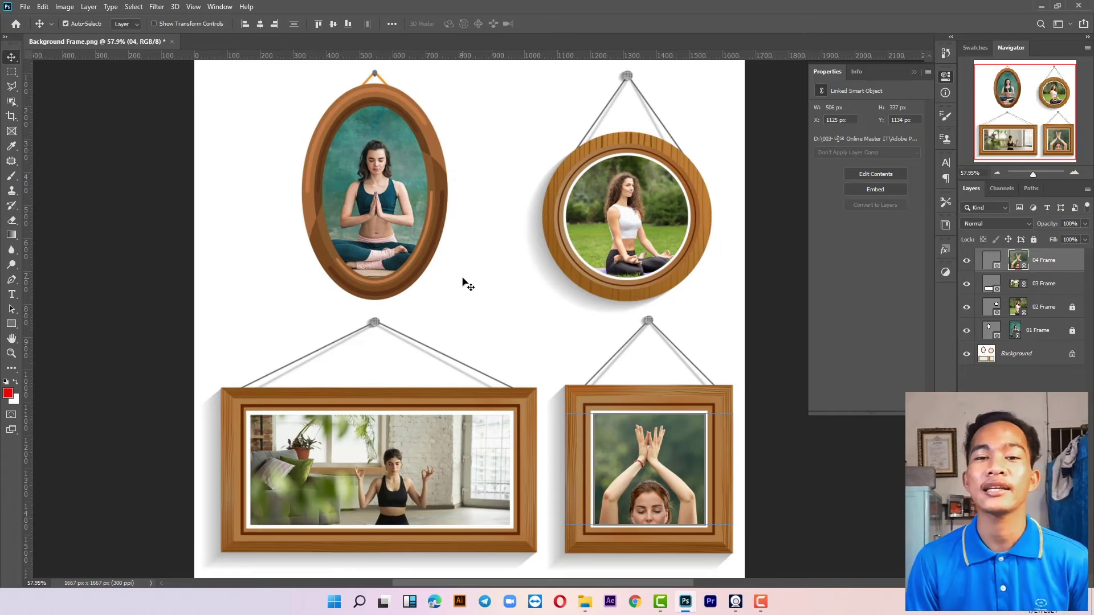
scroll(462, 283, "up", 1)
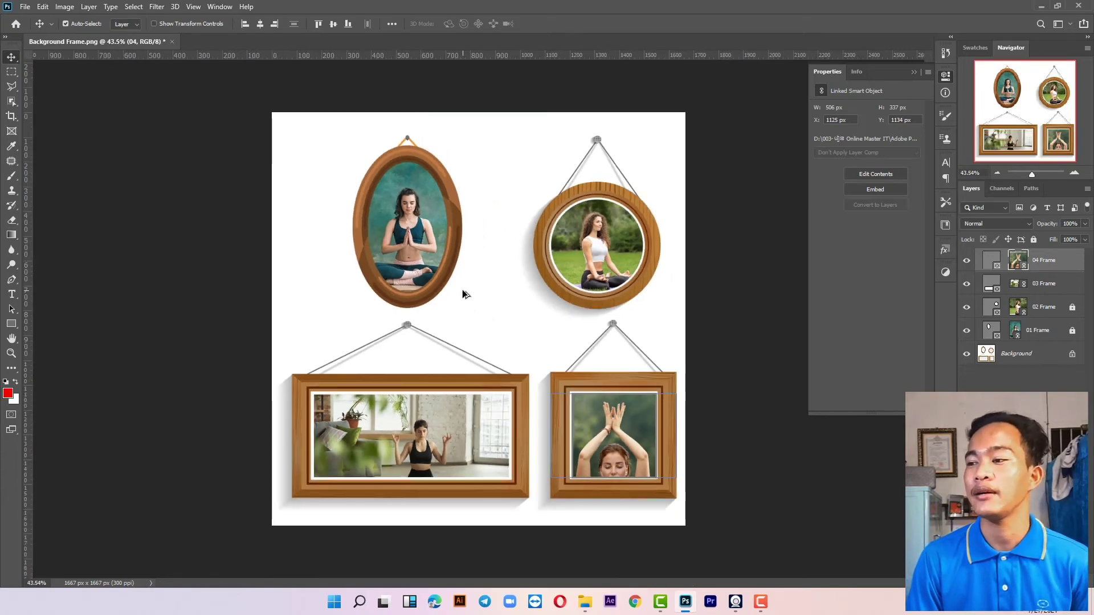
scroll(492, 220, "up", 3)
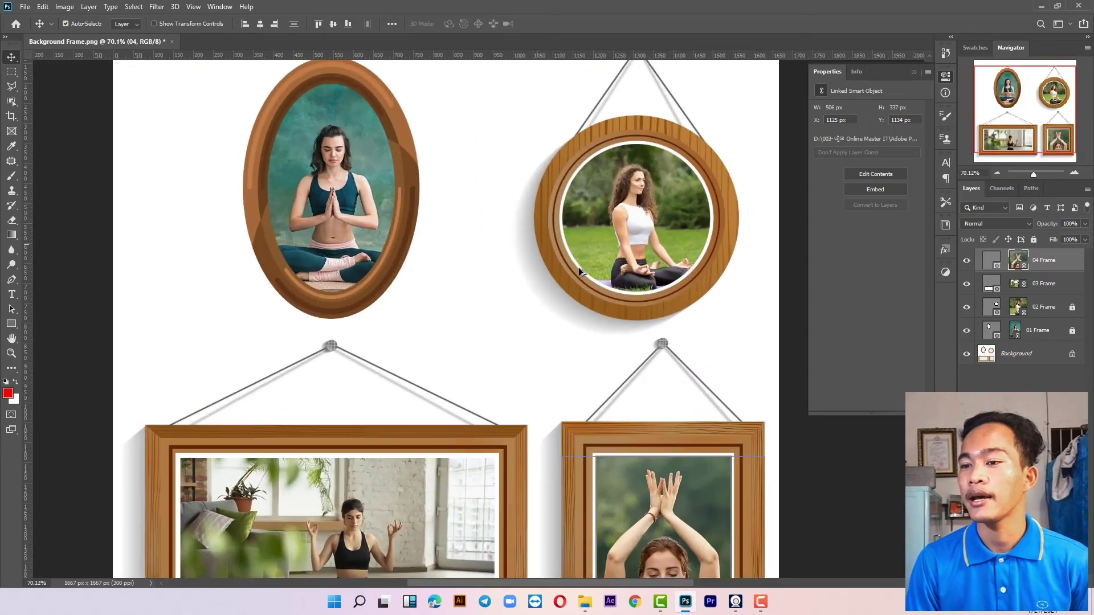
scroll(492, 219, "up", 3)
Step: Unlock the 02 Frame and 01 Frame layers
scroll(439, 361, "down", 3)
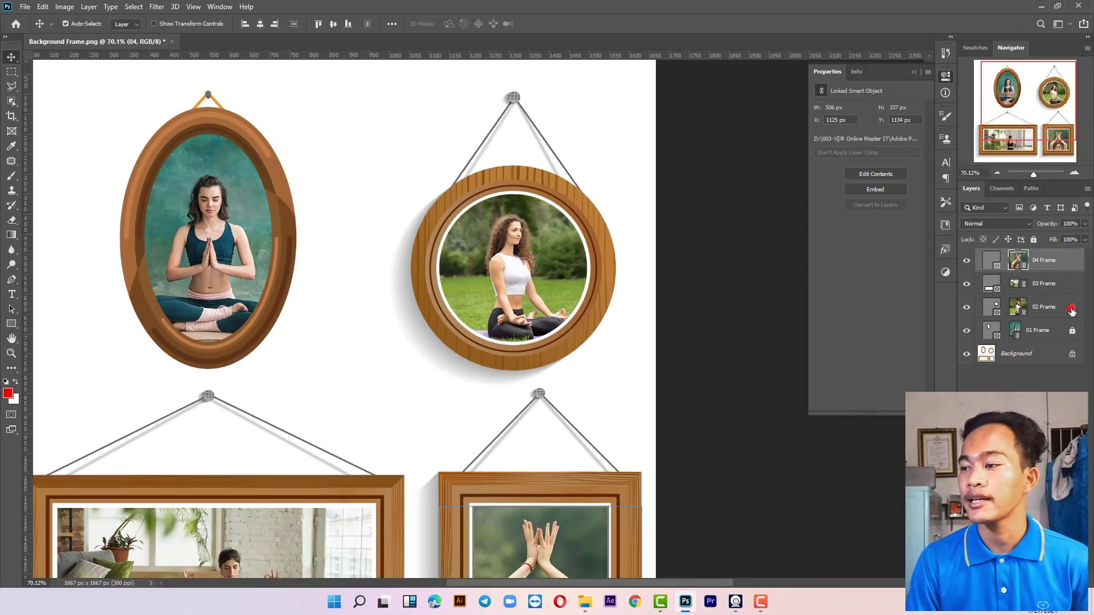
scroll(603, 332, "down", 2)
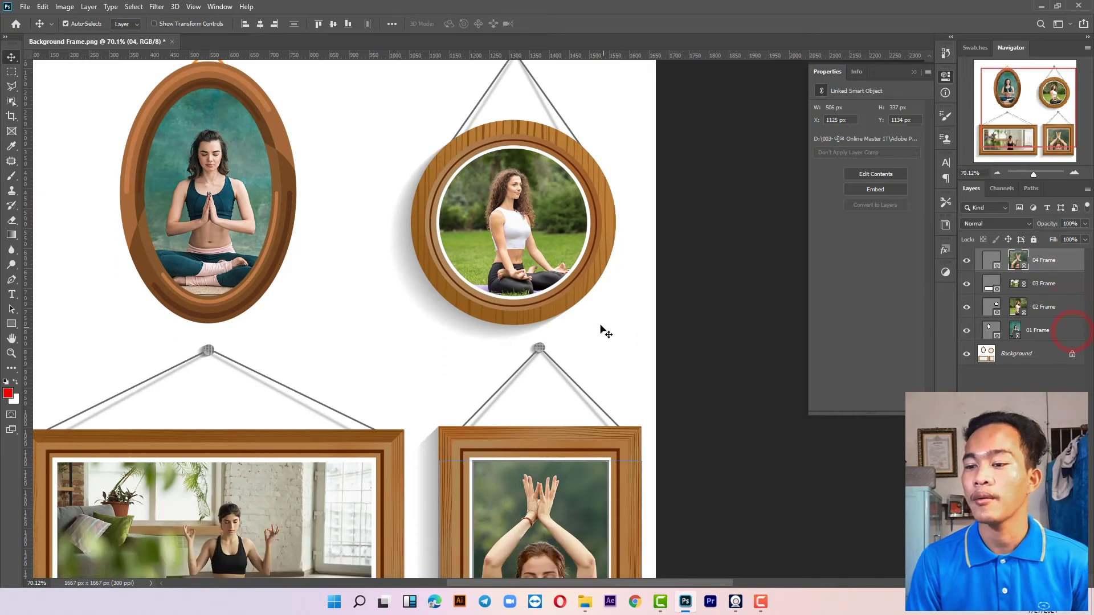
Step: Try shifting photo 01 sideways inside the oval frame and undo the move
mouse_move(220, 183)
left_mouse_down()
mouse_move(380, 182)
mouse_move(233, 180)
mouse_move(236, 192)
mouse_move(452, 185)
mouse_move(106, 214)
mouse_move(535, 155)
mouse_move(232, 195)
left_mouse_up()
double_click(233, 180)
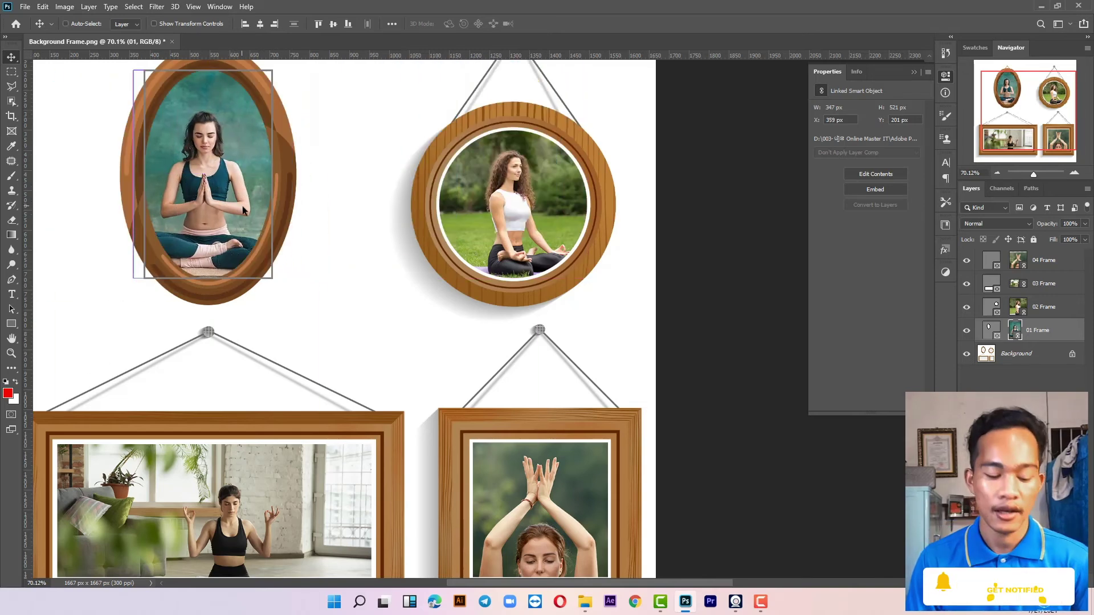
left_click_drag(241, 206, 247, 206)
key("ctrl+z")
scroll(390, 308, "down", 1)
scroll(399, 296, "down", 3)
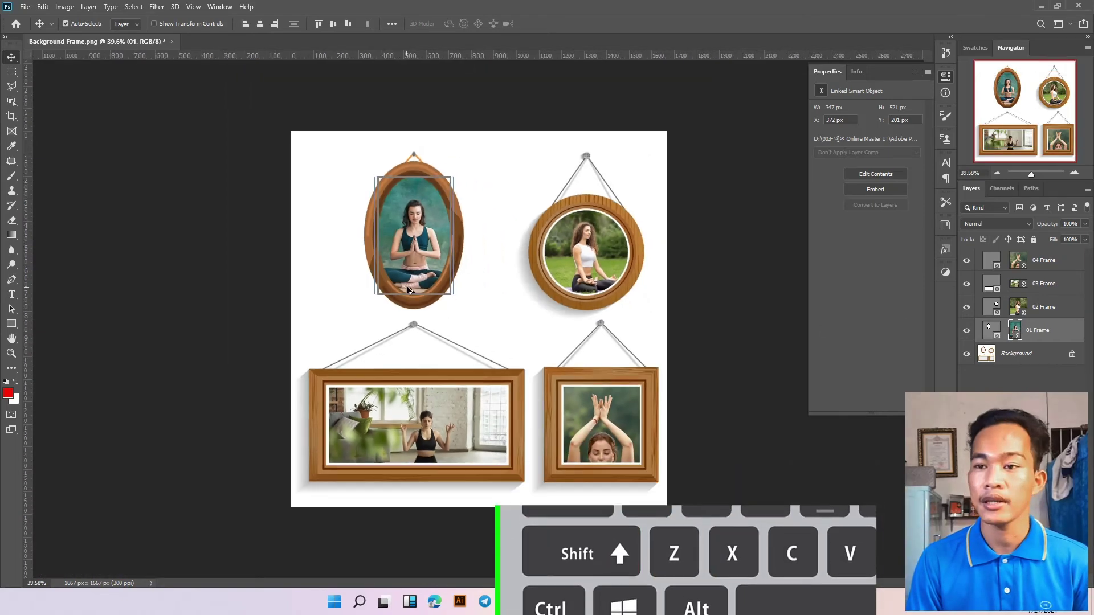
scroll(725, 407, "up", 2)
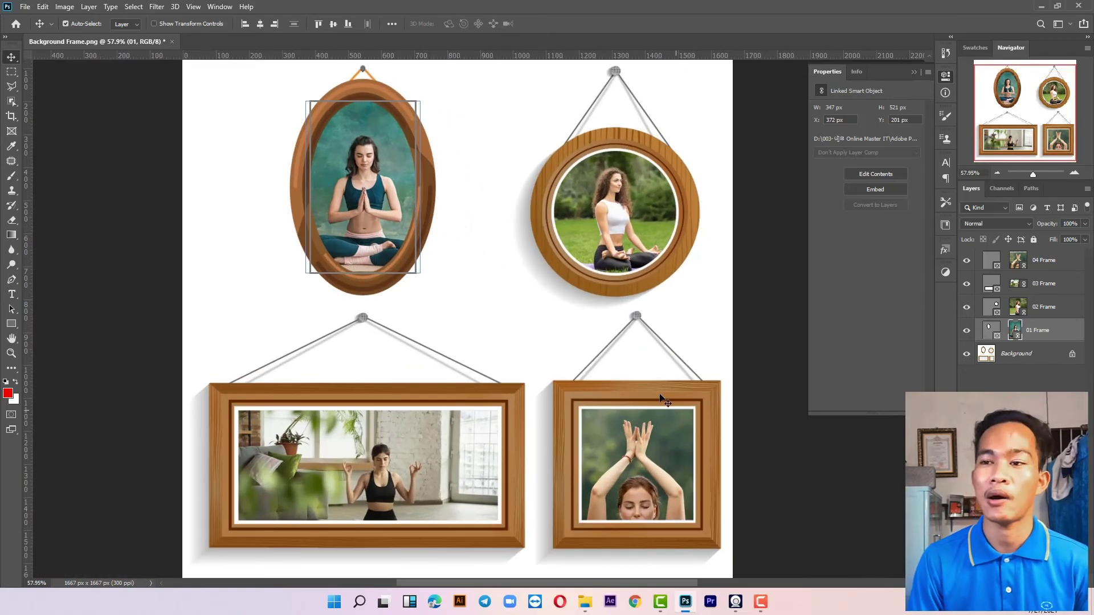
scroll(626, 285, "down", 2)
scroll(616, 261, "up", 2)
scroll(608, 247, "down", 2)
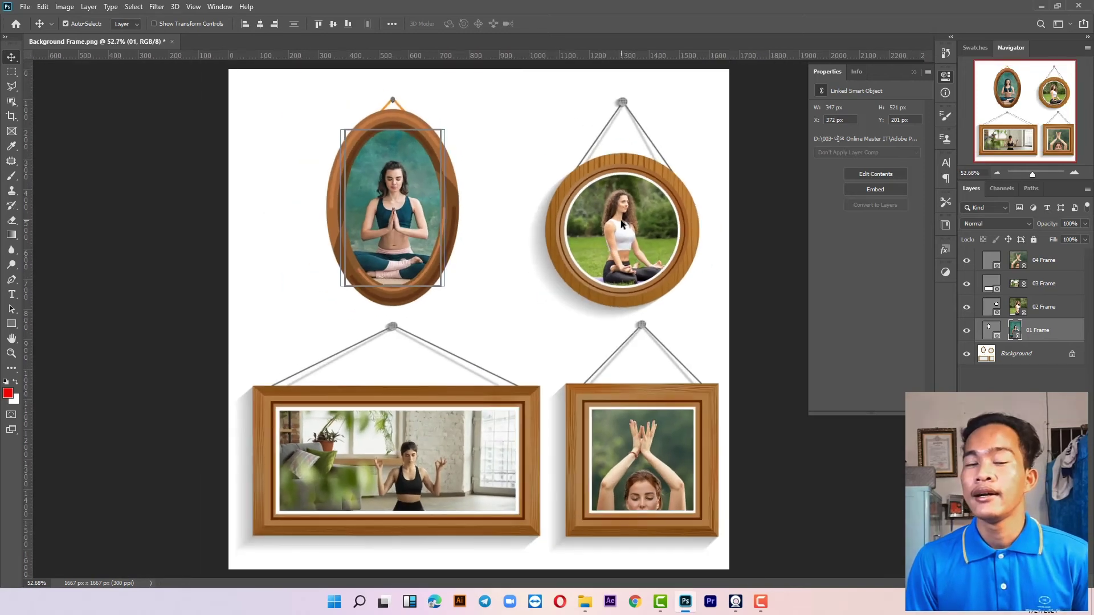
Step: Switch to File Explorer, go up to the 6-Fram folder and open the Final Simple image in its 003 folder
key("alt+Tab")
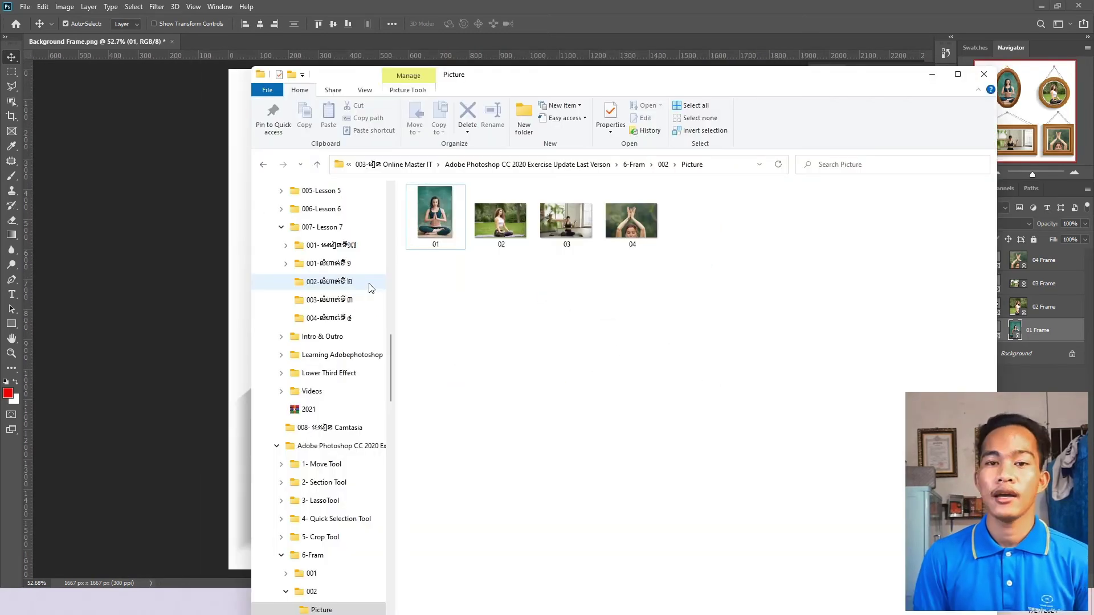
left_click(262, 165)
left_click(263, 165)
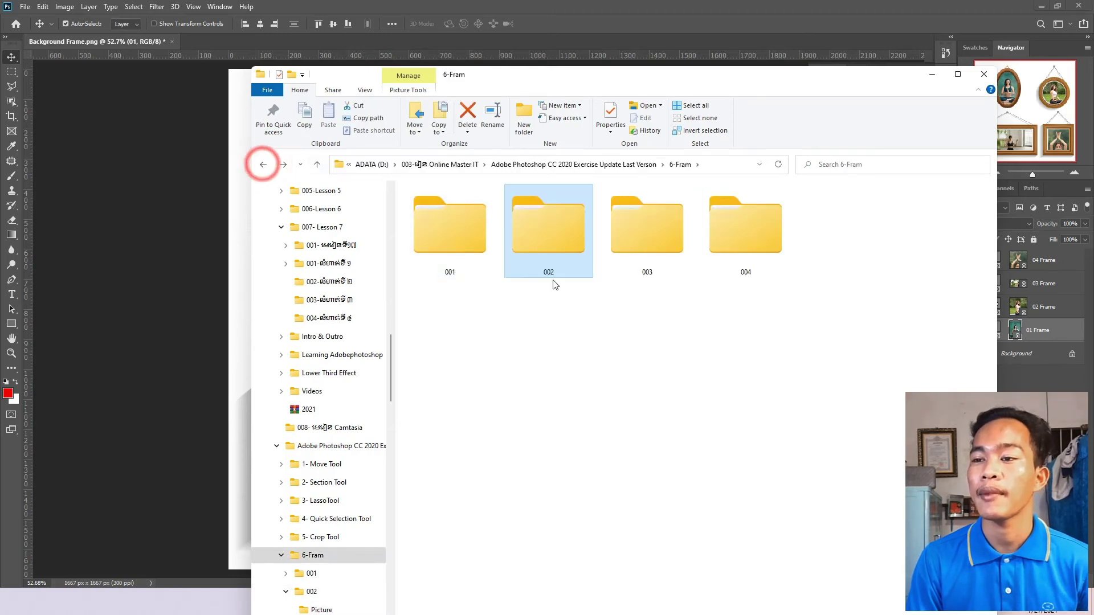
left_click(636, 256)
double_click(641, 249)
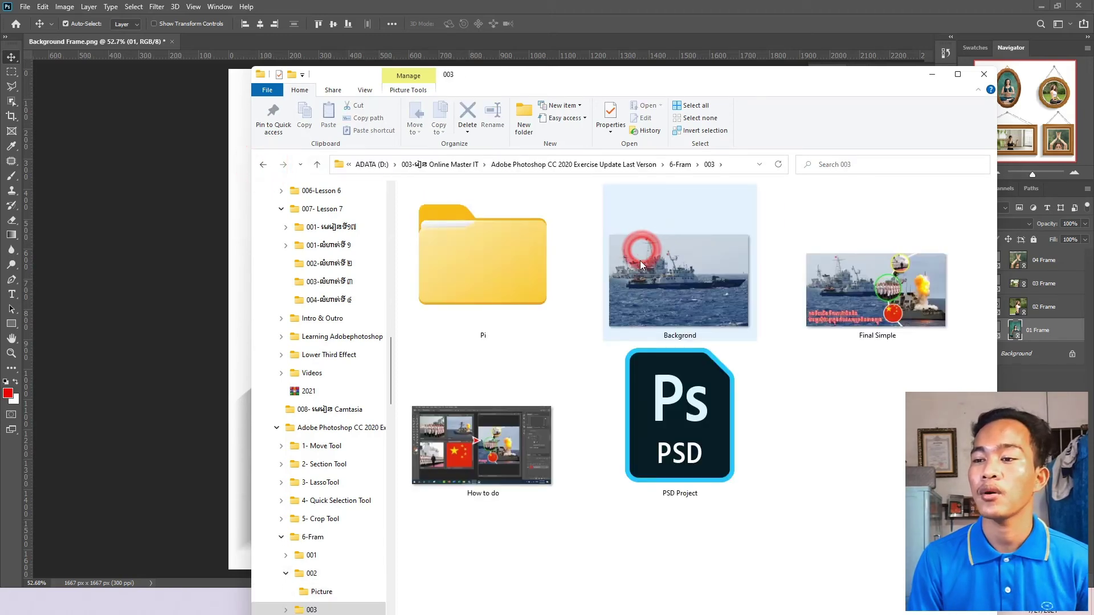
double_click(870, 289)
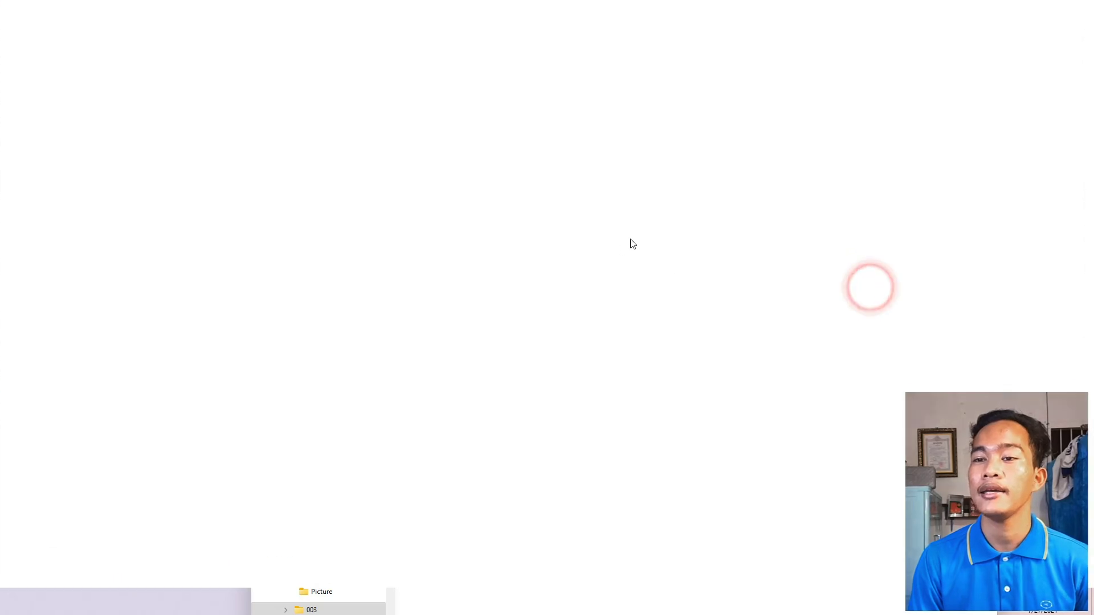